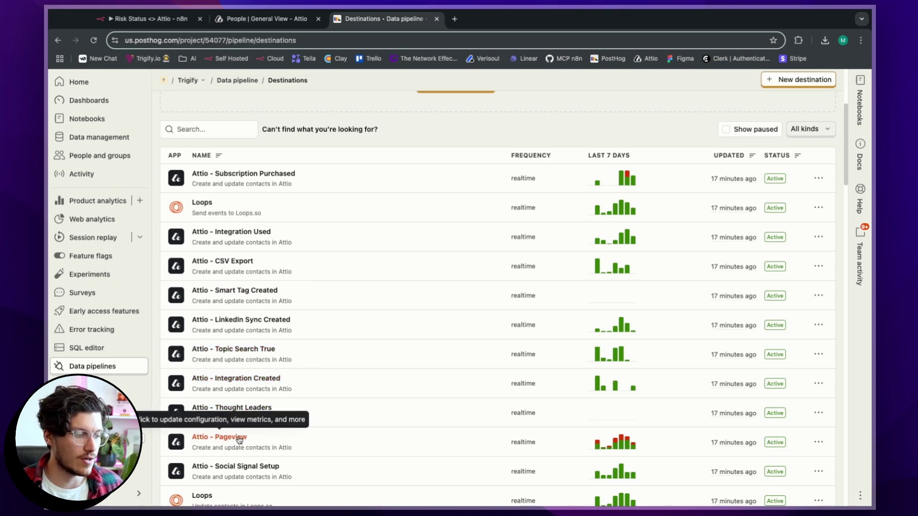
Step: Scroll across the Attio People table to review columns like Social Engagement and Integration Used
key("ctrl+shift+Tab")
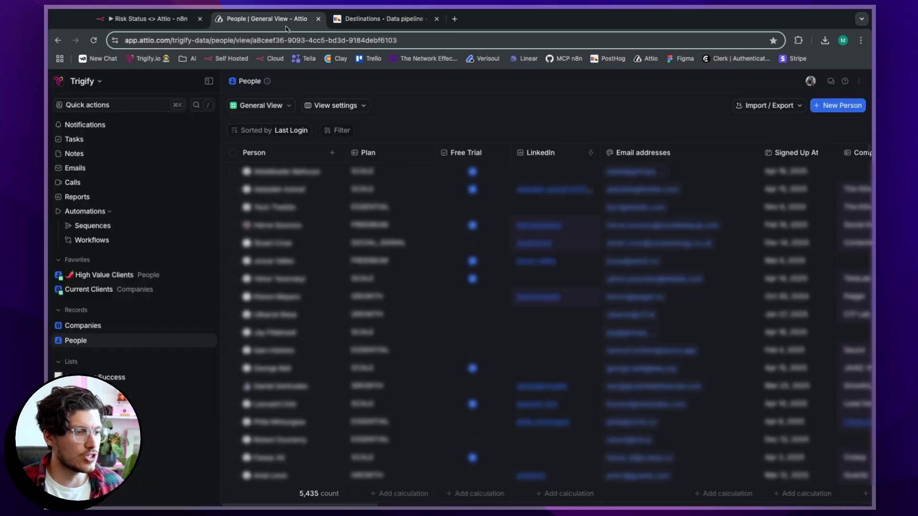
scroll(330, 187, "right", 10)
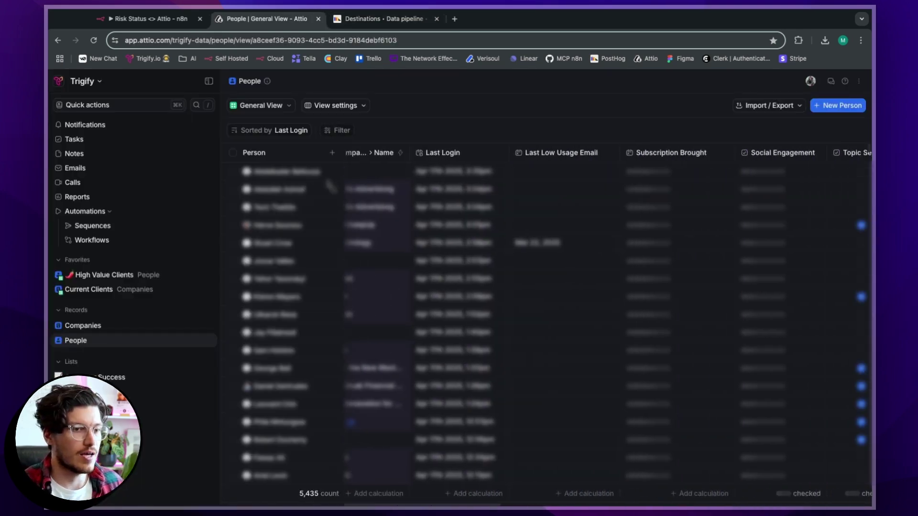
scroll(598, 323, "right", 2)
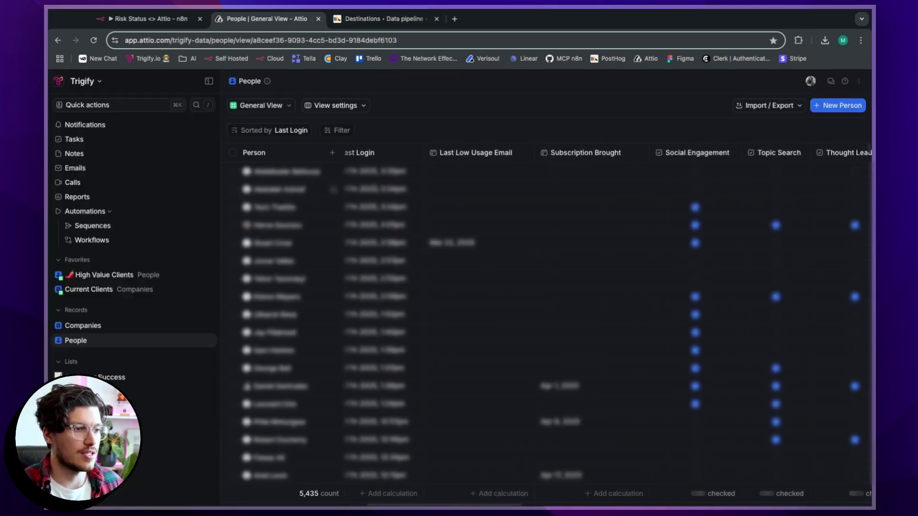
scroll(622, 191, "left", 4)
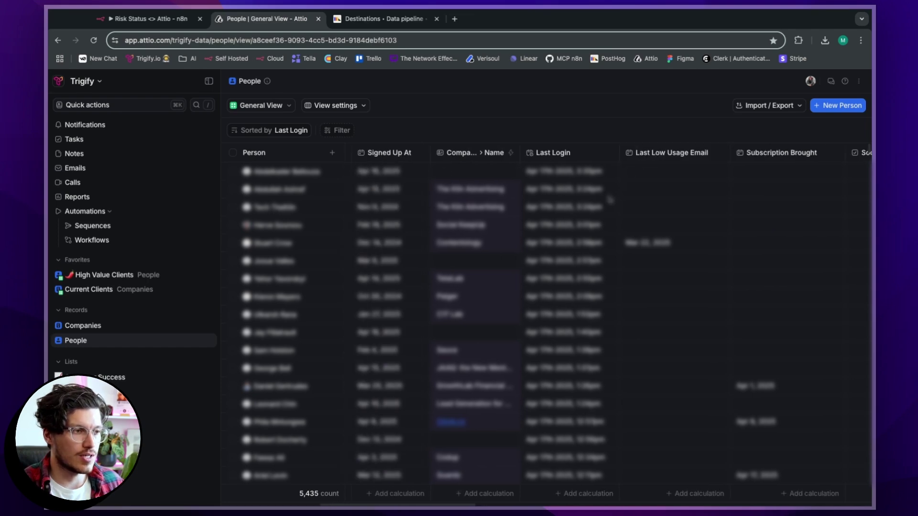
scroll(610, 199, "right", 10)
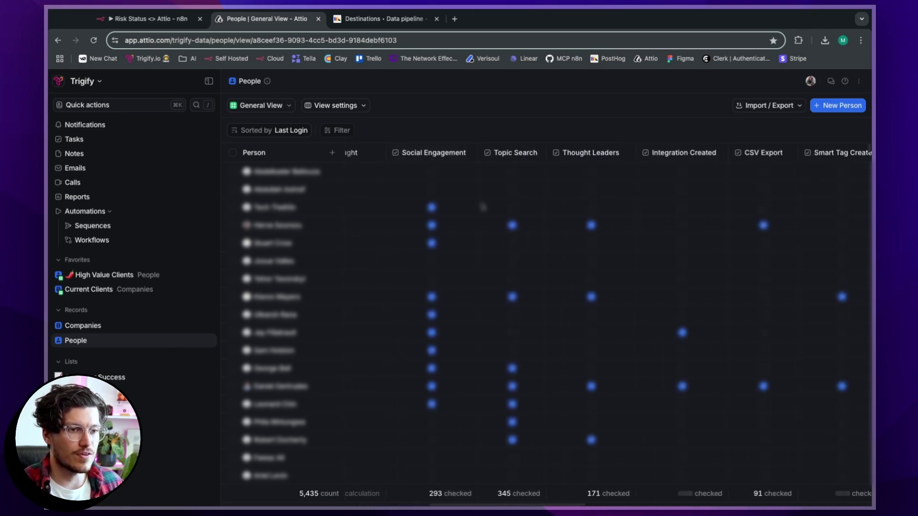
scroll(698, 204, "right", 6)
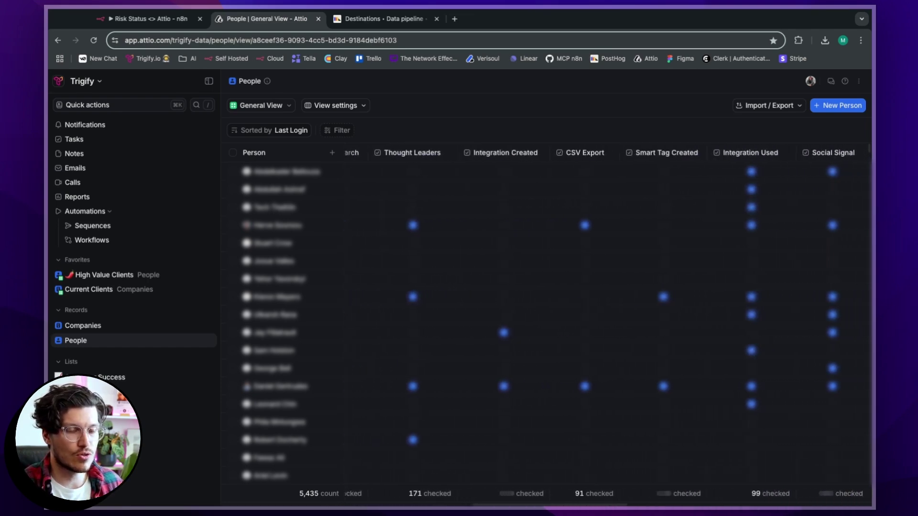
scroll(545, 311, "right", 1)
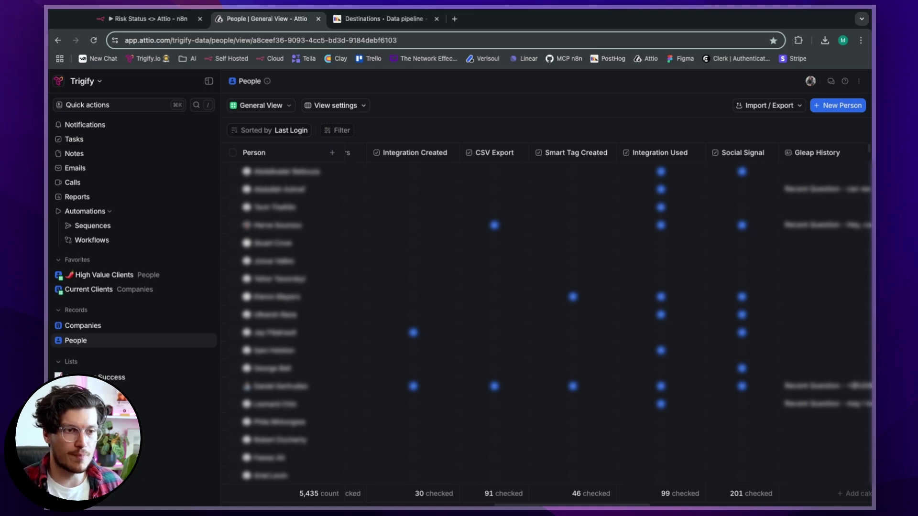
scroll(607, 316, "left", 6)
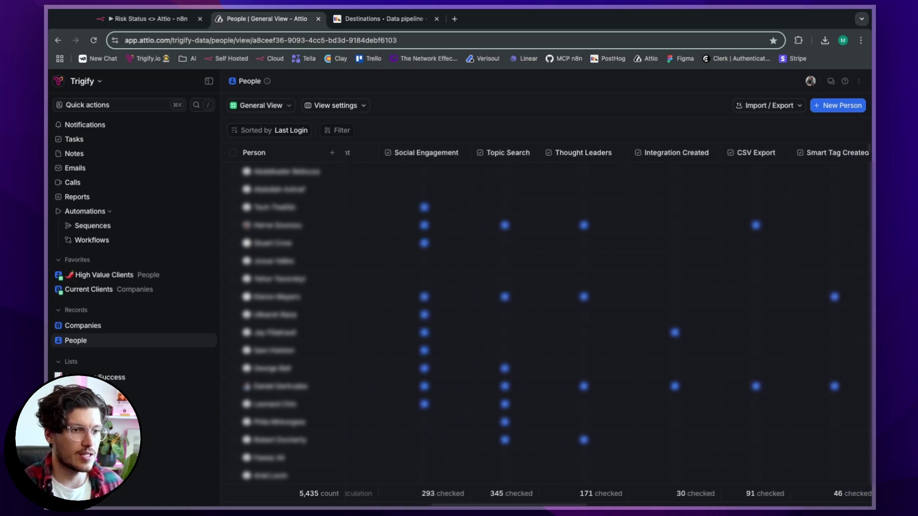
scroll(545, 315, "left", 10)
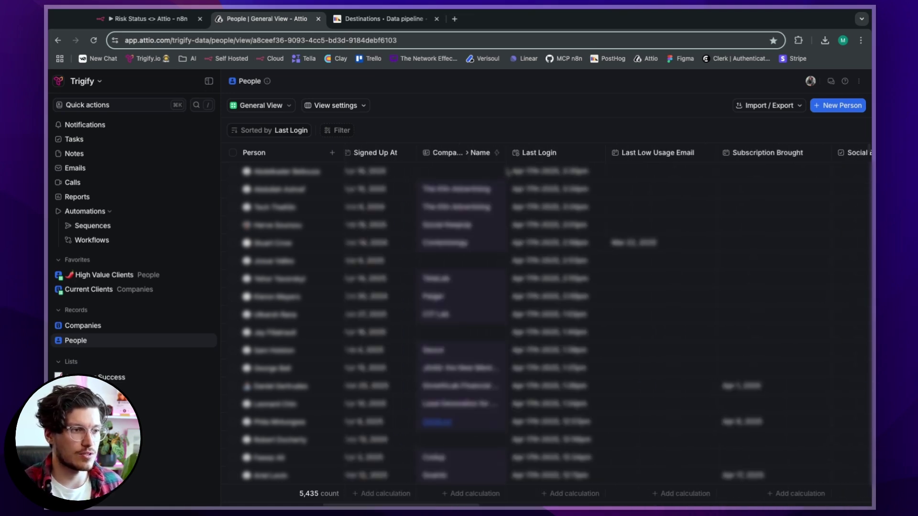
Step: View the High Value Clients list of 48 people, then switch to the Risk Status <> Attio workflow
left_click(121, 277)
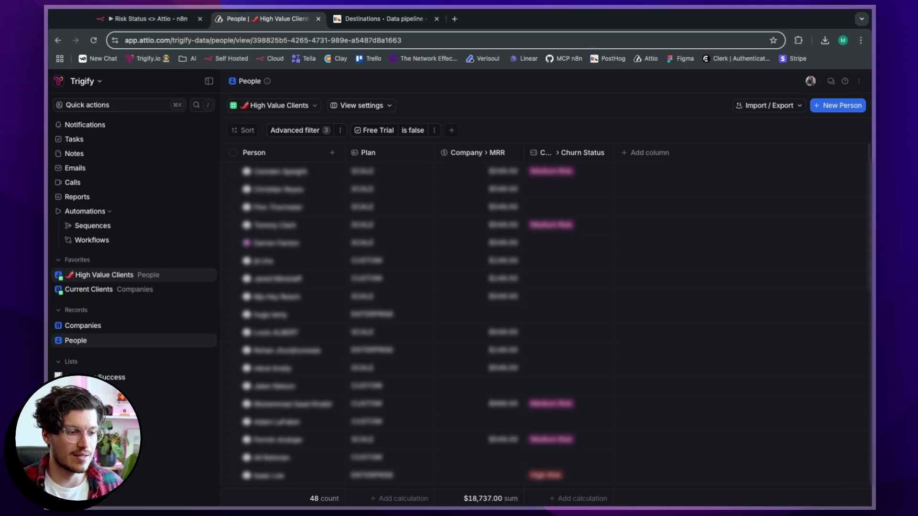
left_click(174, 20)
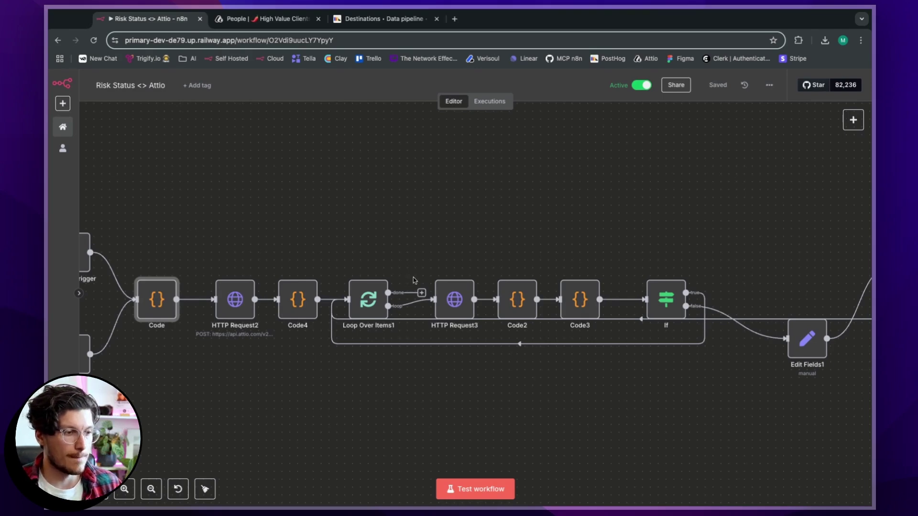
Step: Raise the HTTP Request3 node slightly and glance at its settings
left_click_drag(447, 302, 450, 281)
double_click(450, 280)
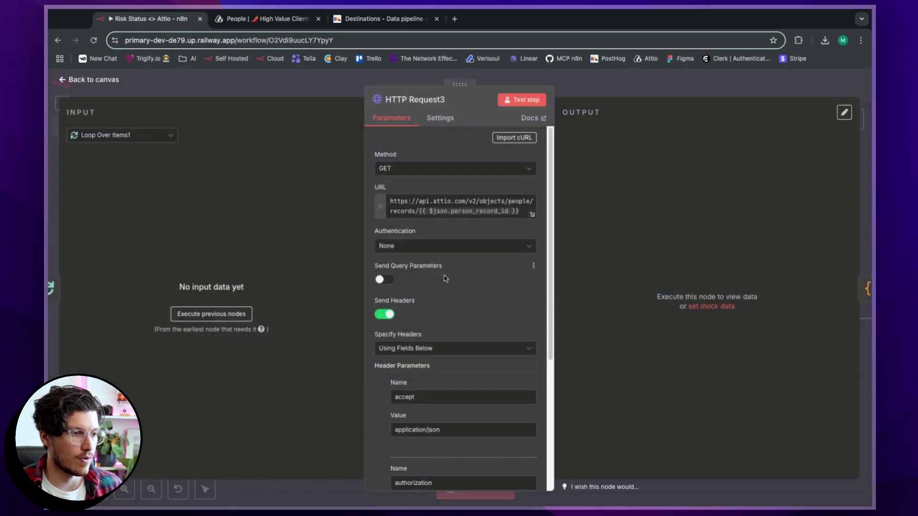
key("Escape")
Step: Inspect the Code node's Attio filter: listed plans, free_trial false, limit 3000
left_click_drag(222, 246, 289, 220)
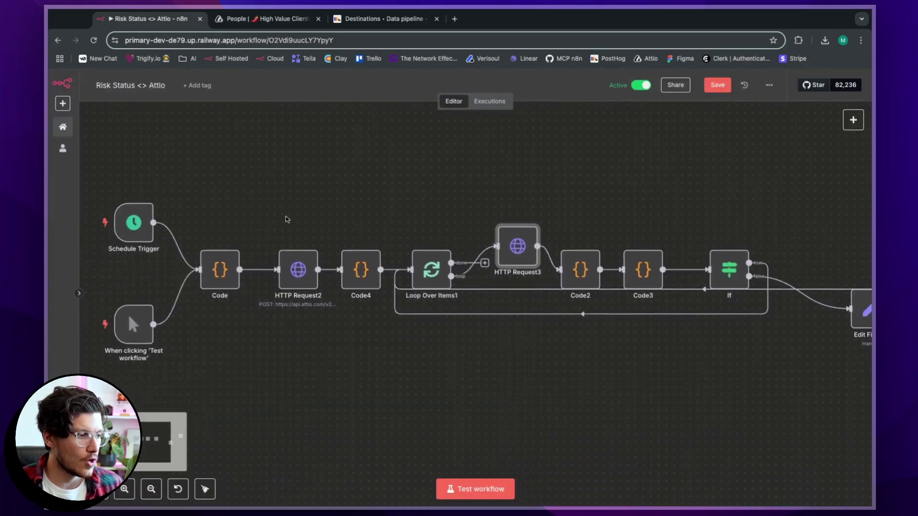
scroll(327, 215, "down", 1)
scroll(324, 214, "down", 1)
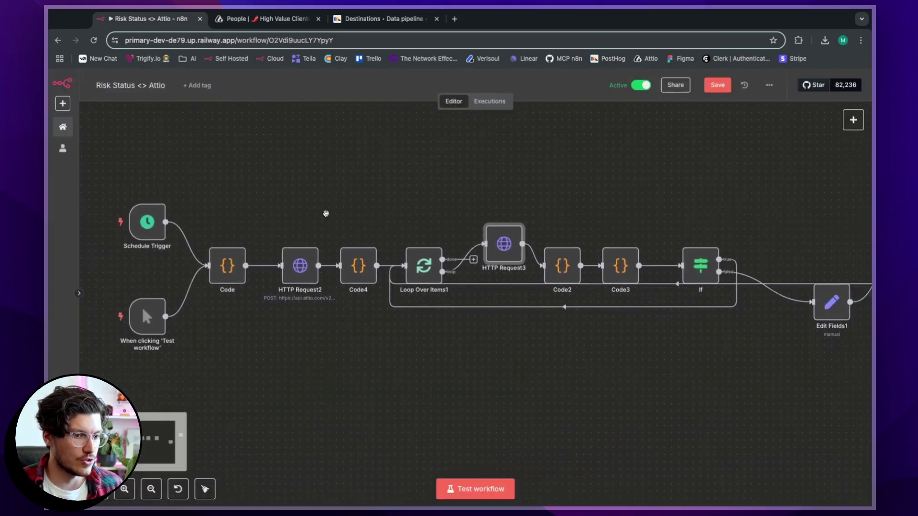
scroll(326, 212, "right", 3)
scroll(289, 209, "left", 1)
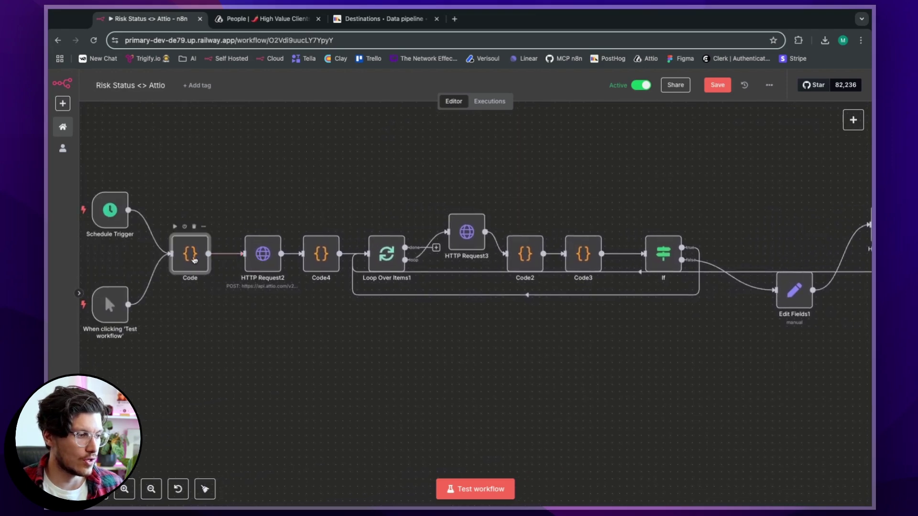
double_click(194, 258)
scroll(332, 266, "up", 5)
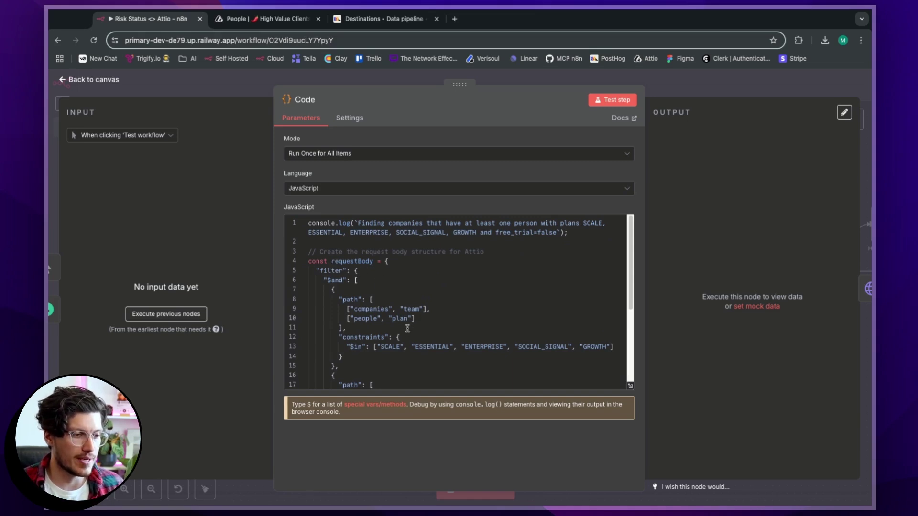
scroll(396, 336, "down", 1)
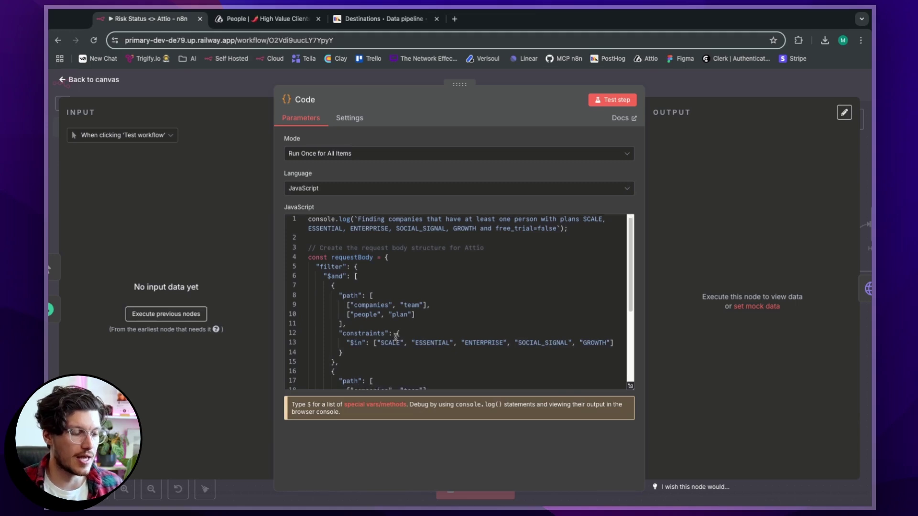
scroll(397, 336, "down", 5)
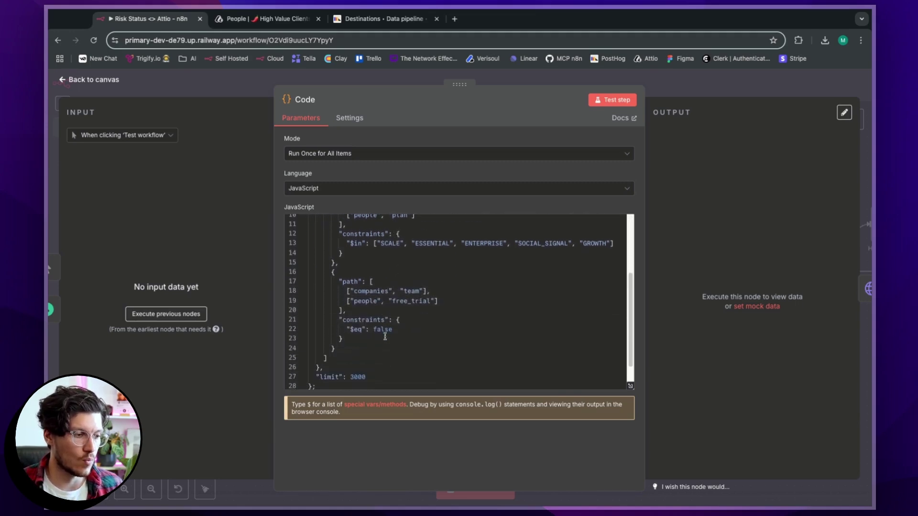
key("Escape")
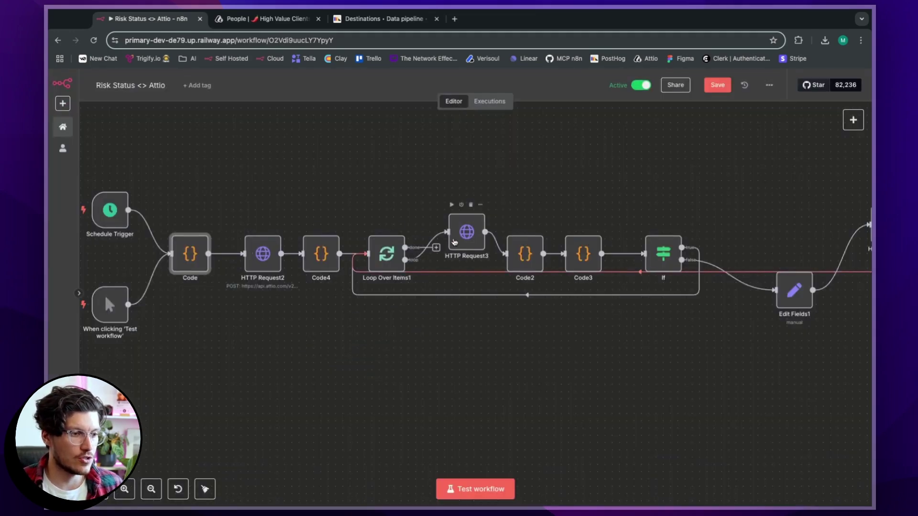
Step: Review Code2, then open Code4's script building company ID, name, domain and team-member records
double_click(526, 254)
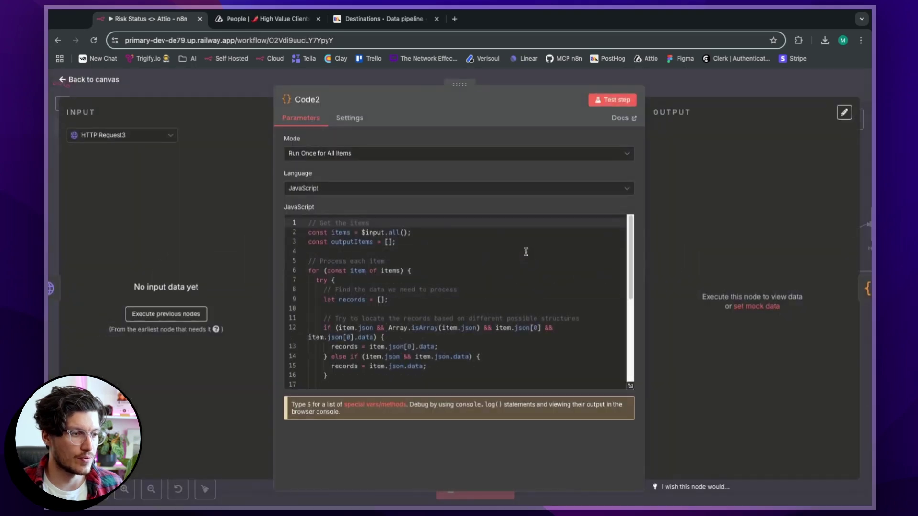
key("Escape")
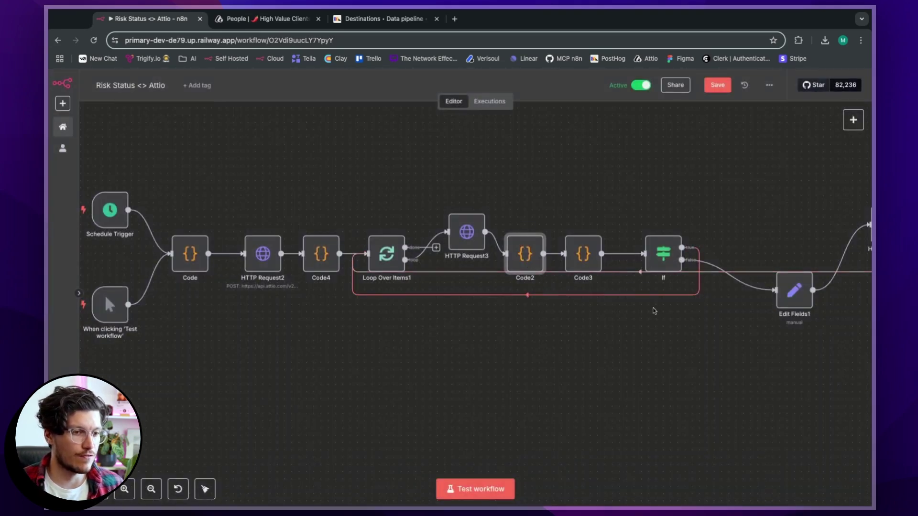
left_click_drag(654, 310, 538, 310)
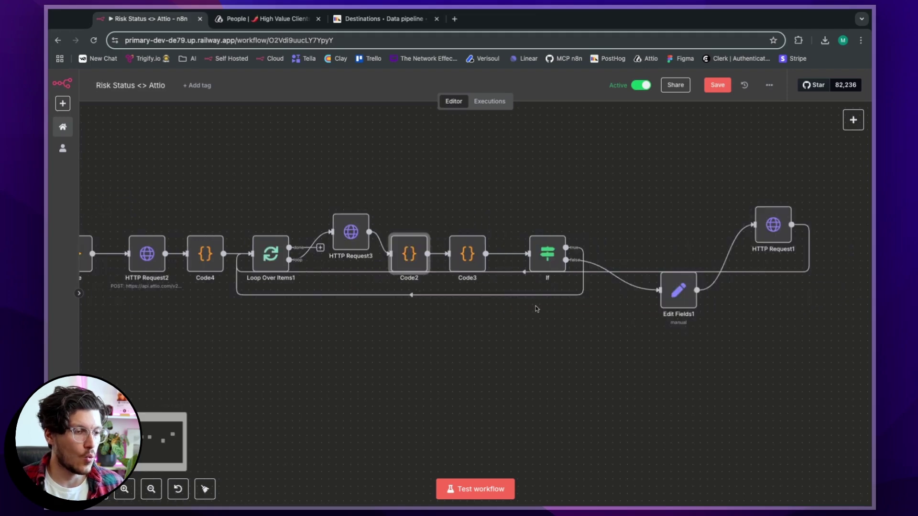
double_click(209, 264)
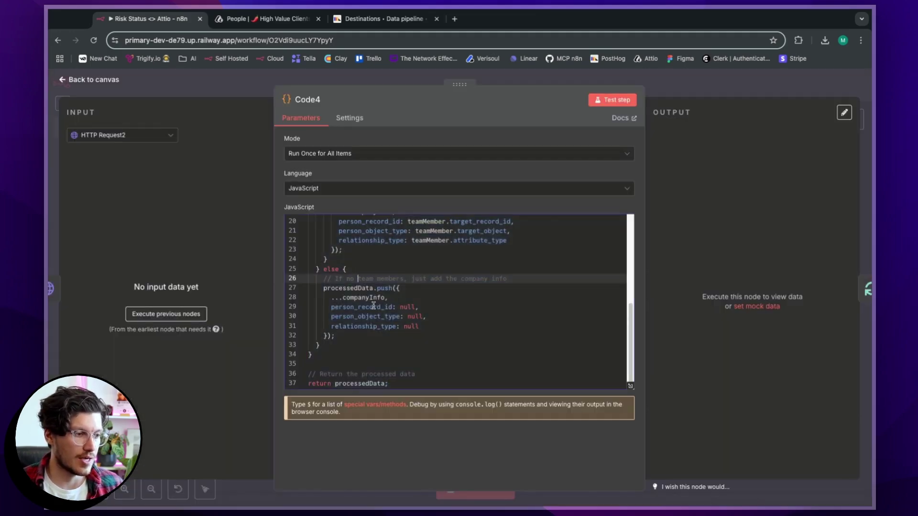
scroll(371, 310, "up", 5)
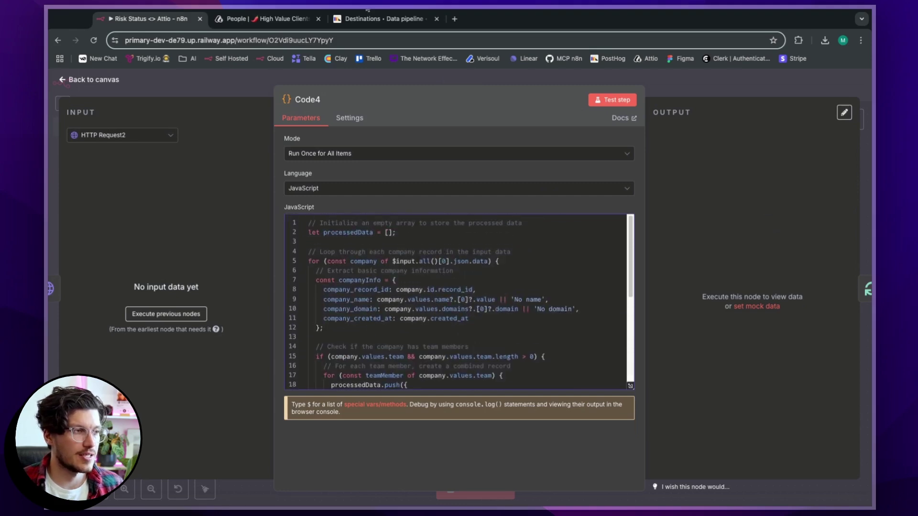
Step: Show all 5,435 Attio people sorted by Last Login, scrolled to Signed Up At and Last Login
left_click(268, 19)
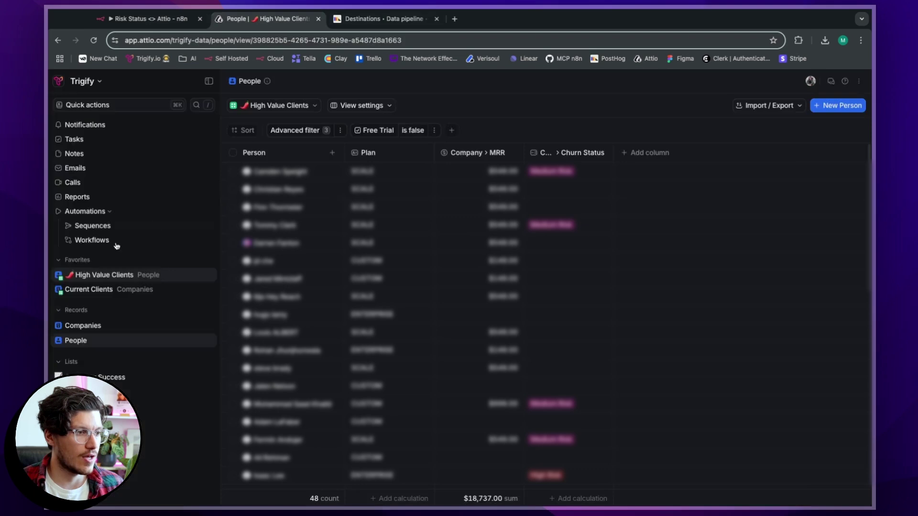
left_click(102, 340)
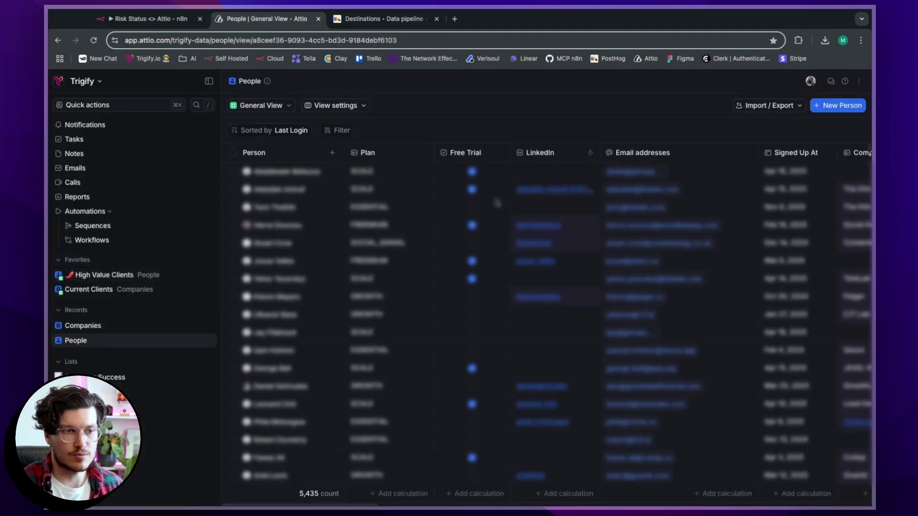
scroll(475, 206, "right", 10)
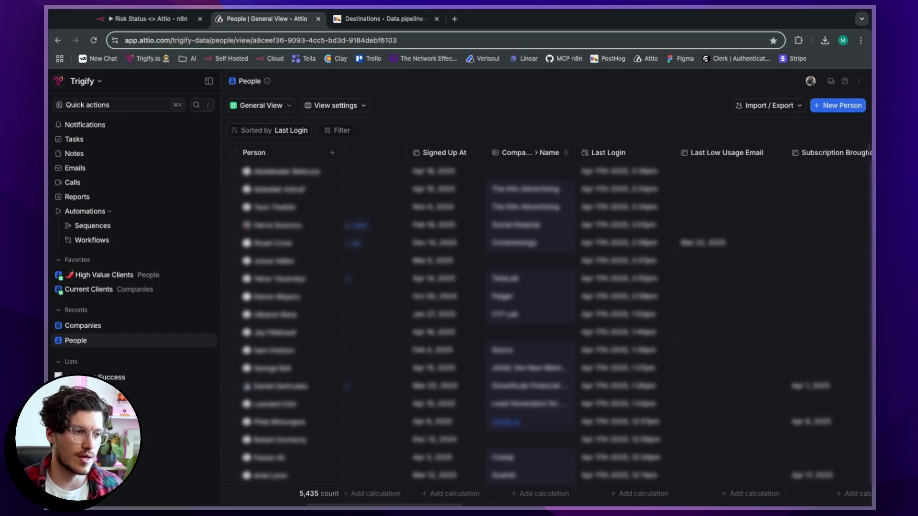
Step: Back in Risk Status <> Attio, close Code4 and select the HTTP Request2 and HTTP Request3 nodes
left_click(175, 20)
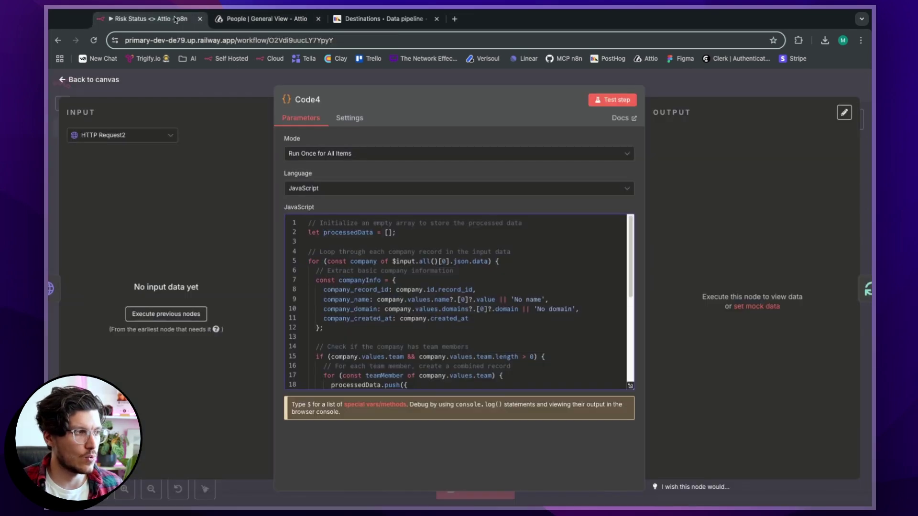
key("Escape")
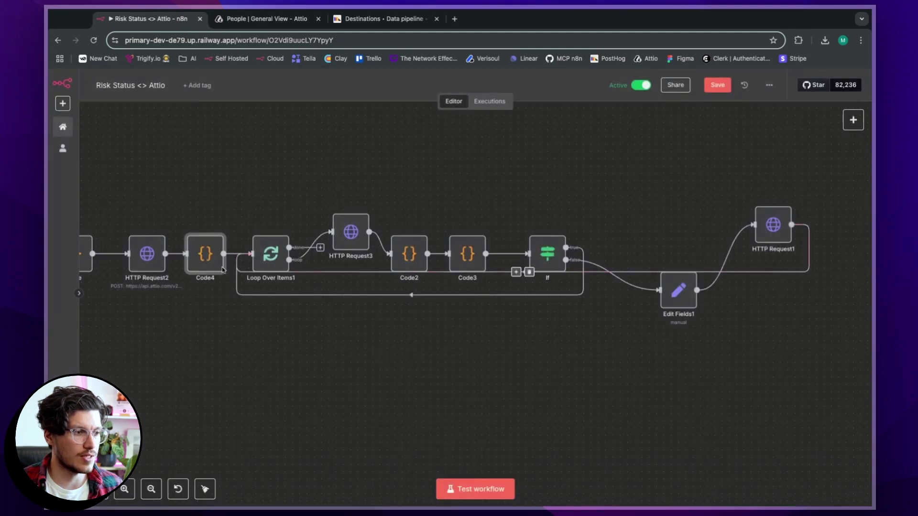
scroll(176, 312, "left", 3)
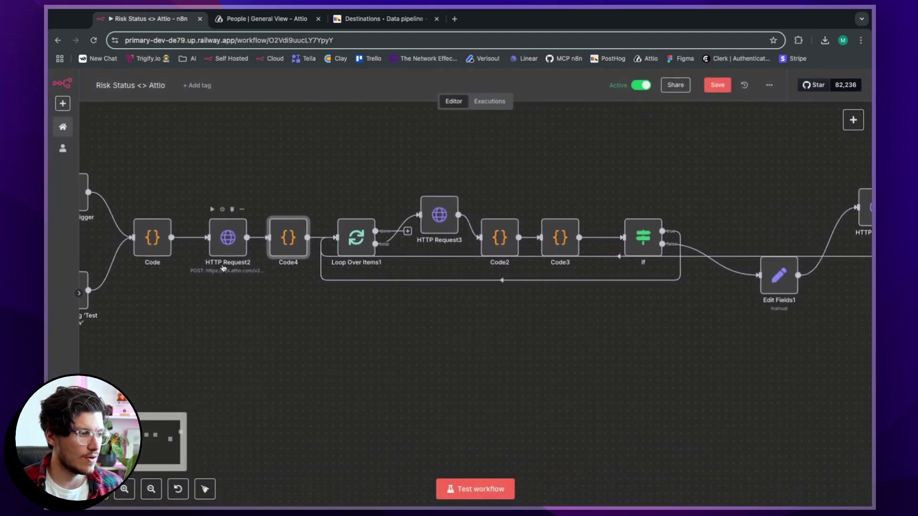
left_click_drag(259, 280, 174, 193)
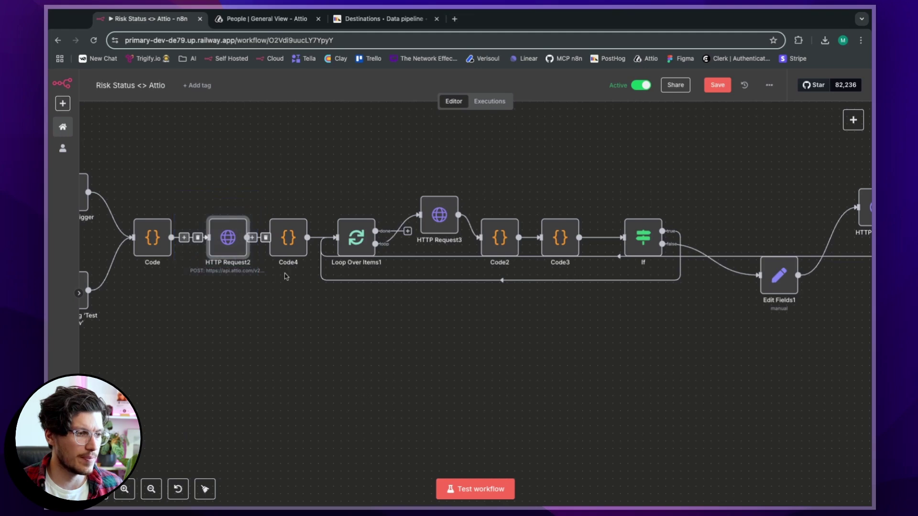
left_click_drag(463, 273, 385, 166)
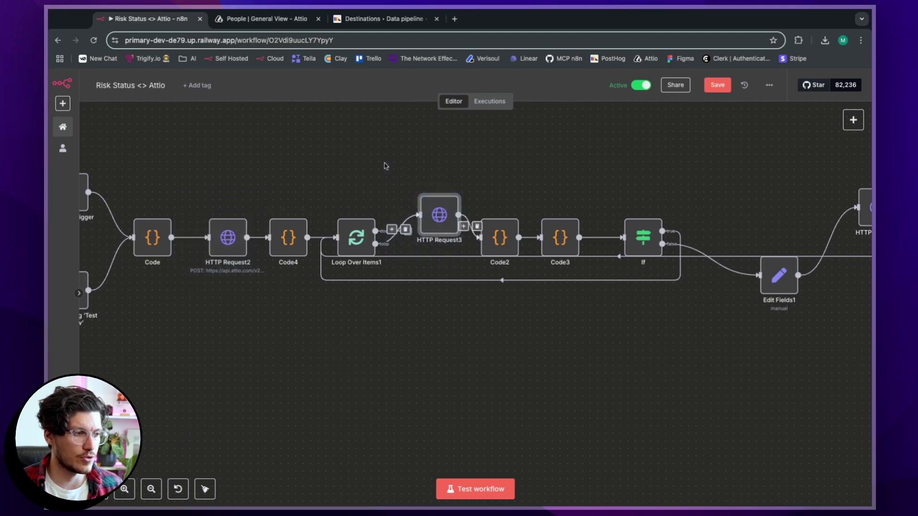
left_click(512, 331)
scroll(614, 313, "right", 5)
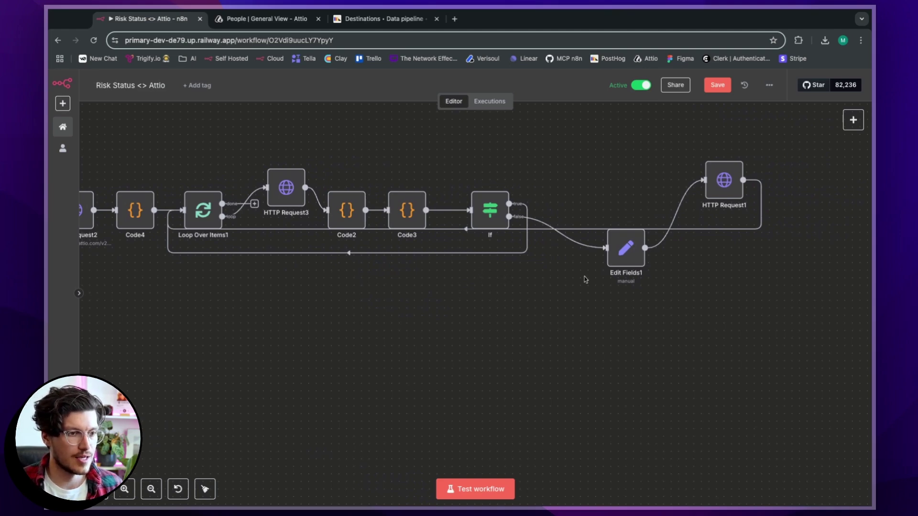
Step: Inspect HTTP Request1's PATCH body setting churn_status, then head to the workflows overview
double_click(717, 183)
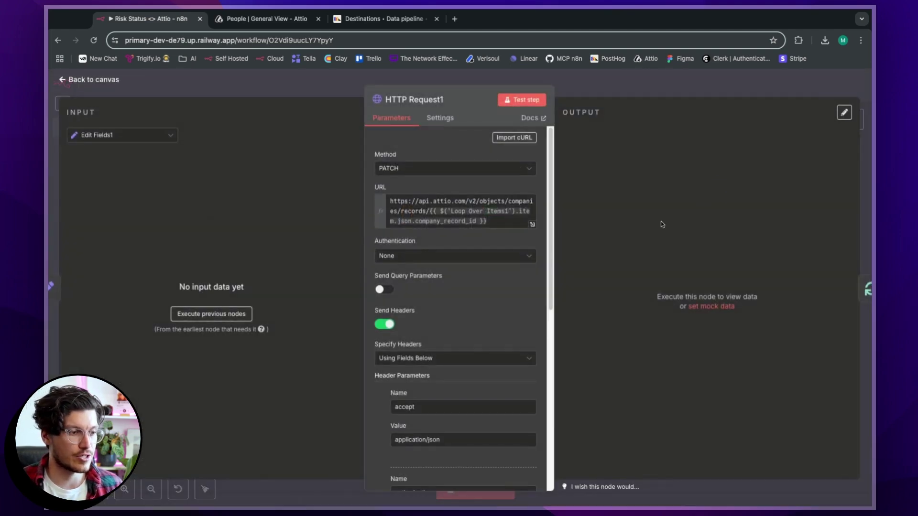
scroll(471, 380, "down", 7)
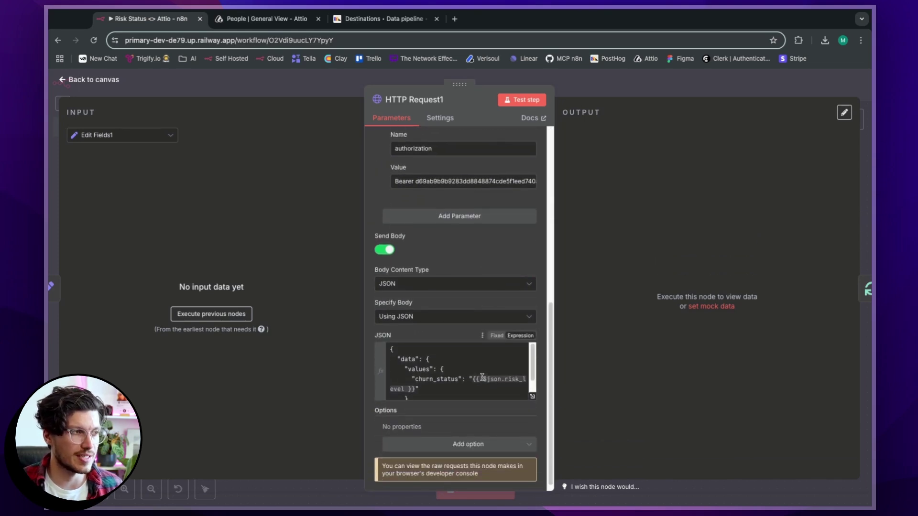
left_click(96, 80)
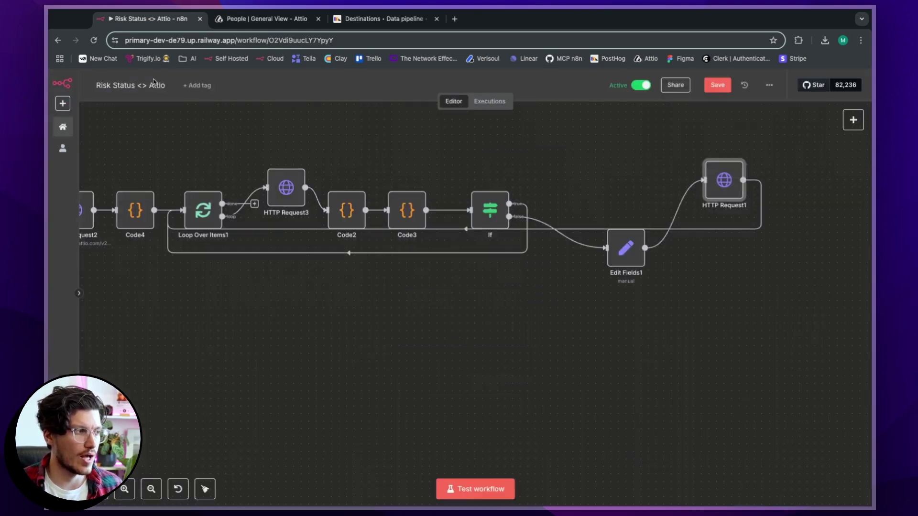
left_click(64, 129)
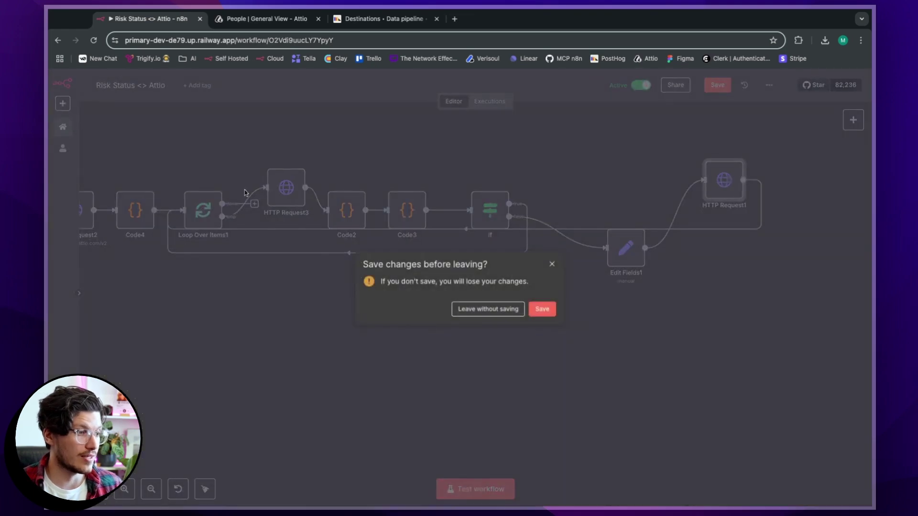
Step: Leave the workflow without saving and search the workflow list for 'attio'
left_click(475, 310)
left_click(605, 142)
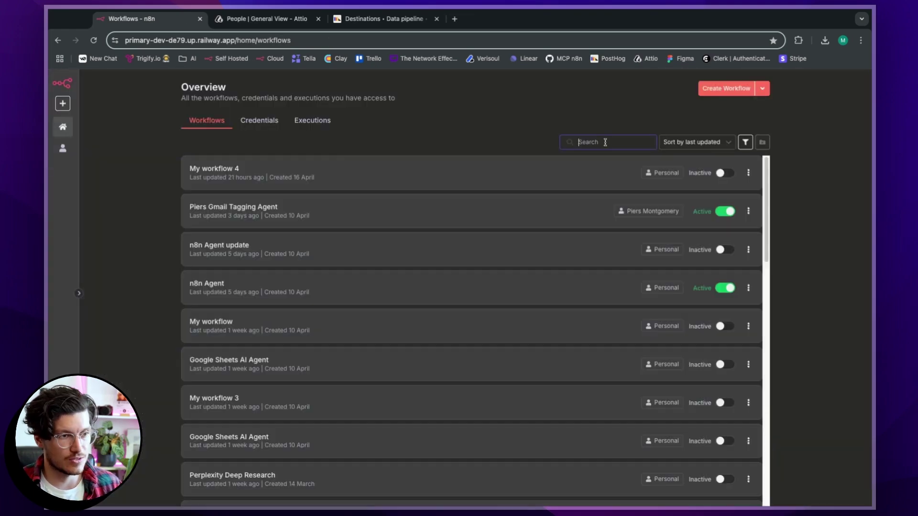
type("attio")
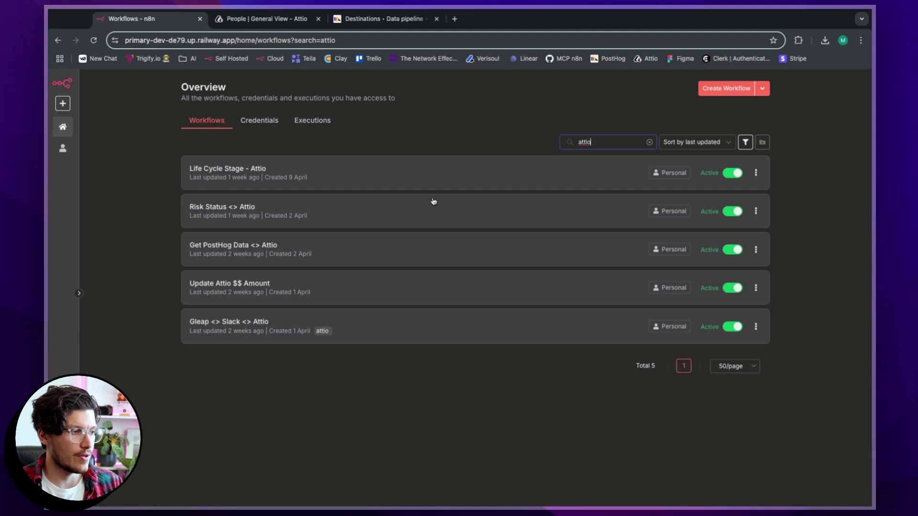
Step: Open the Get PostHog Data <> Attio workflow and look over its nodes
left_click(309, 253)
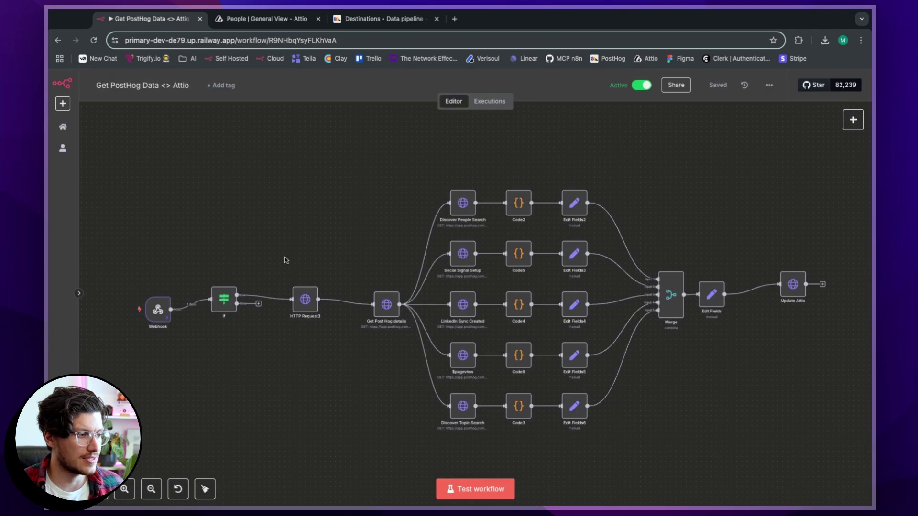
scroll(322, 255, "up", 2)
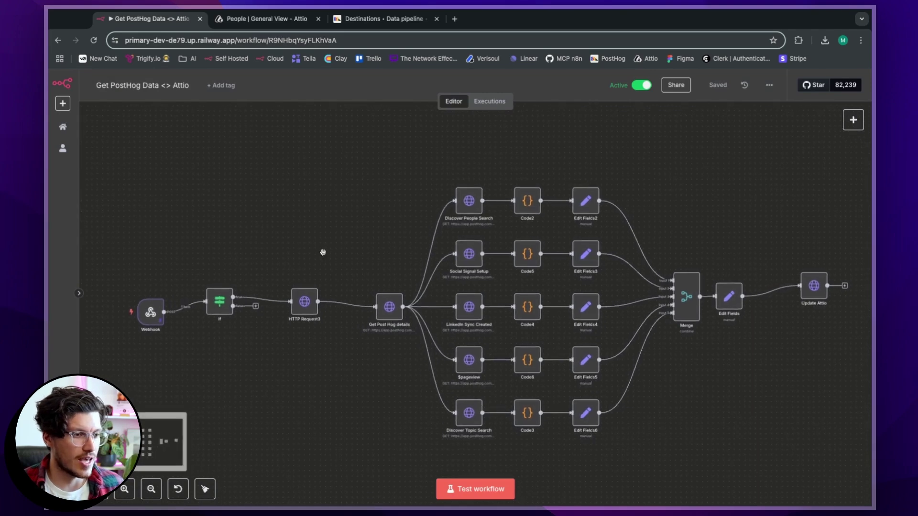
scroll(323, 255, "down", 1)
scroll(323, 255, "right", 2)
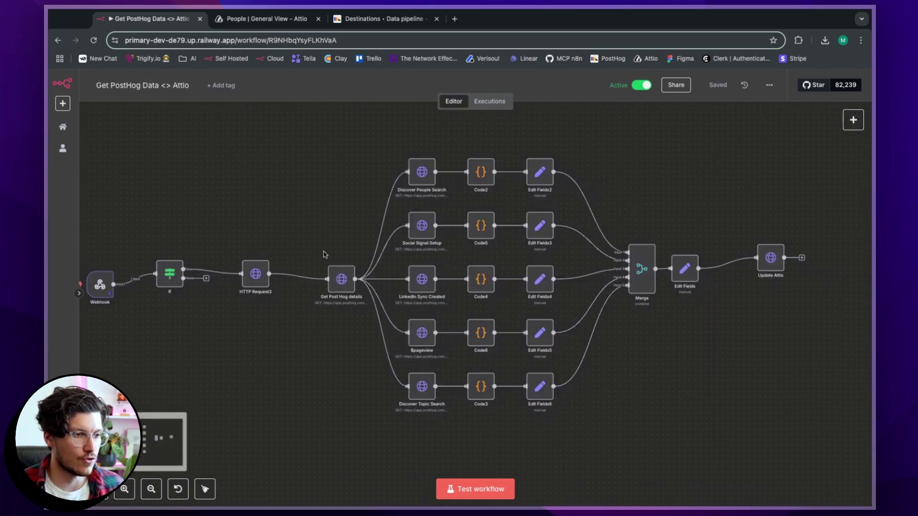
Step: In the Attio People table, mark Run User Research for the fifth person
left_click(267, 19)
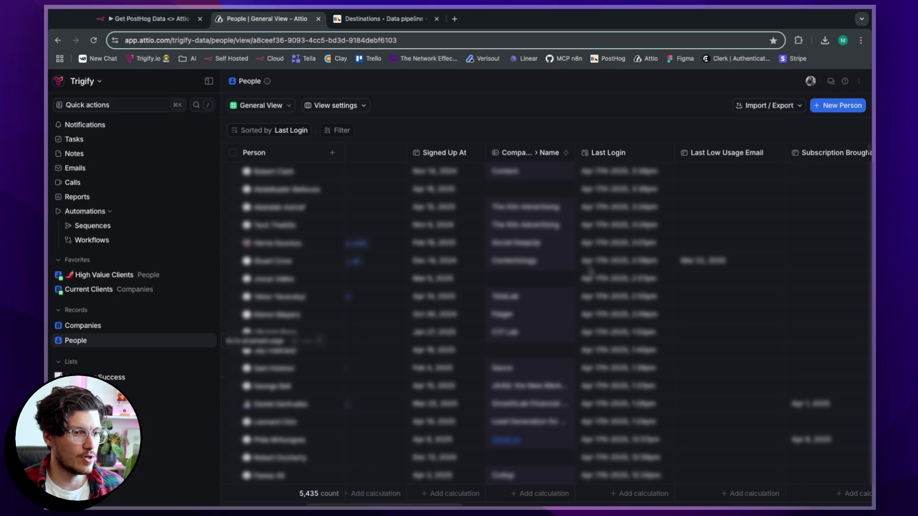
scroll(593, 271, "right", 2)
scroll(593, 272, "right", 5)
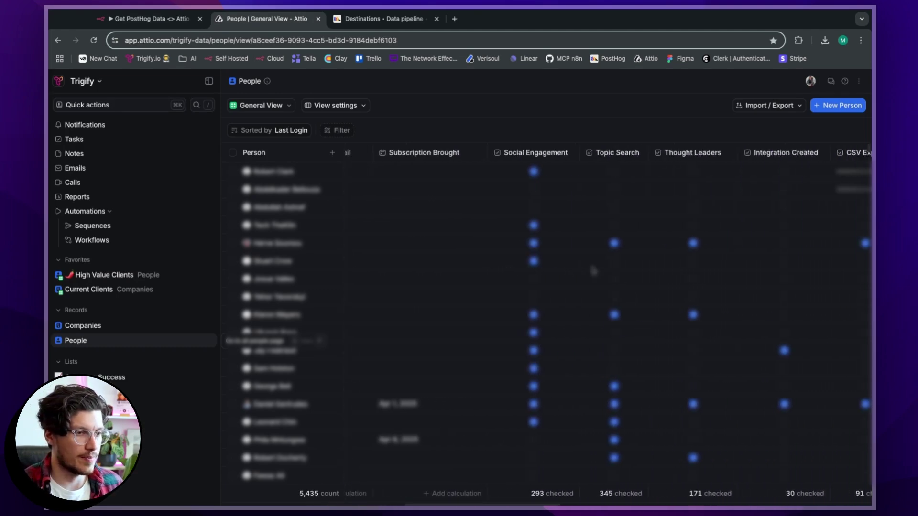
scroll(593, 271, "right", 8)
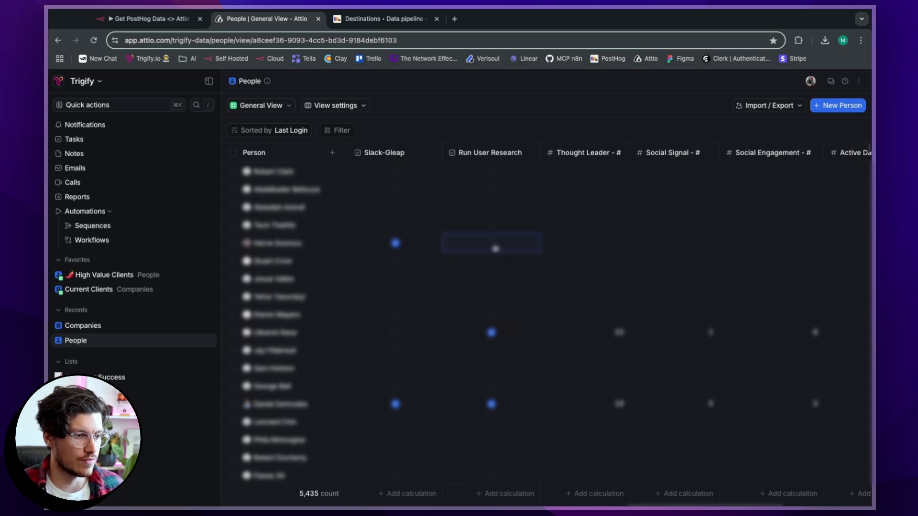
left_click(493, 245)
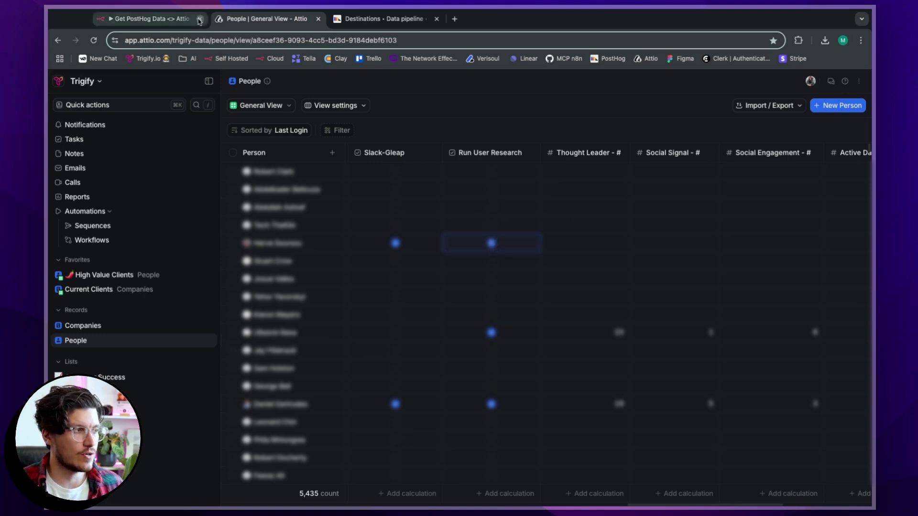
Step: Select several nodes in the Get PostHog Data <> Attio workflow, then view PostHog destinations
left_click(151, 19)
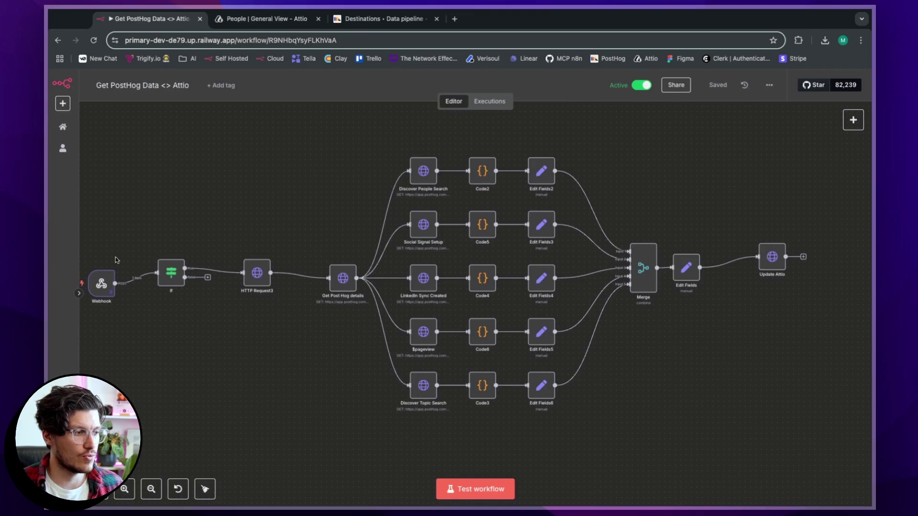
left_click_drag(314, 232, 780, 422)
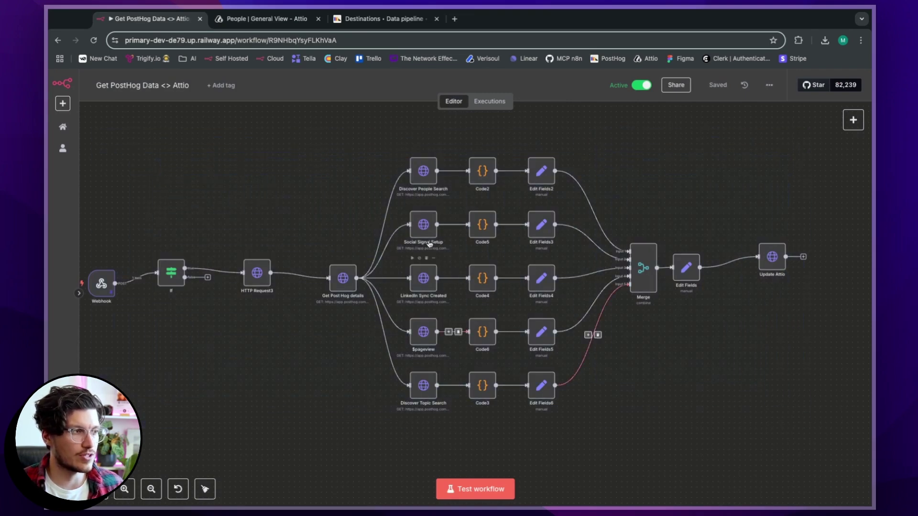
left_click(373, 23)
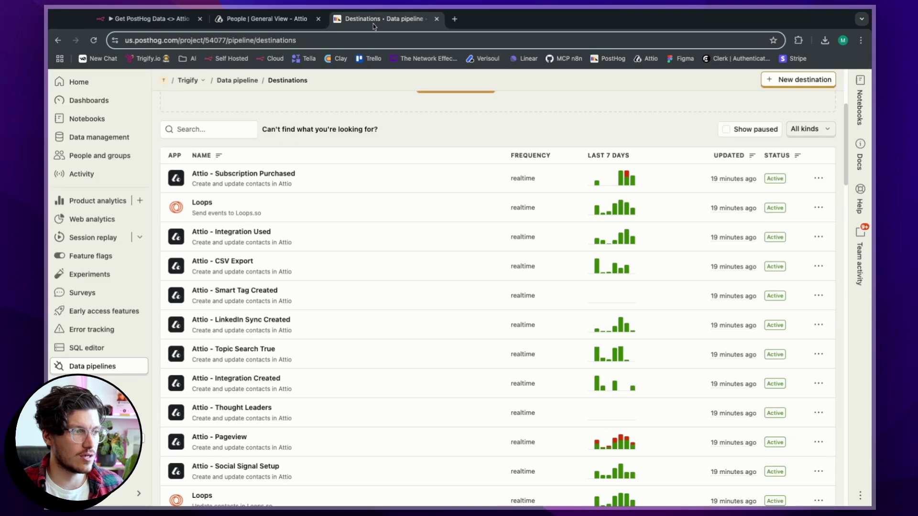
Step: Scroll the Attio People table through Thought Leader, Social Signal, Active Days and Topic Search counts
left_click(291, 23)
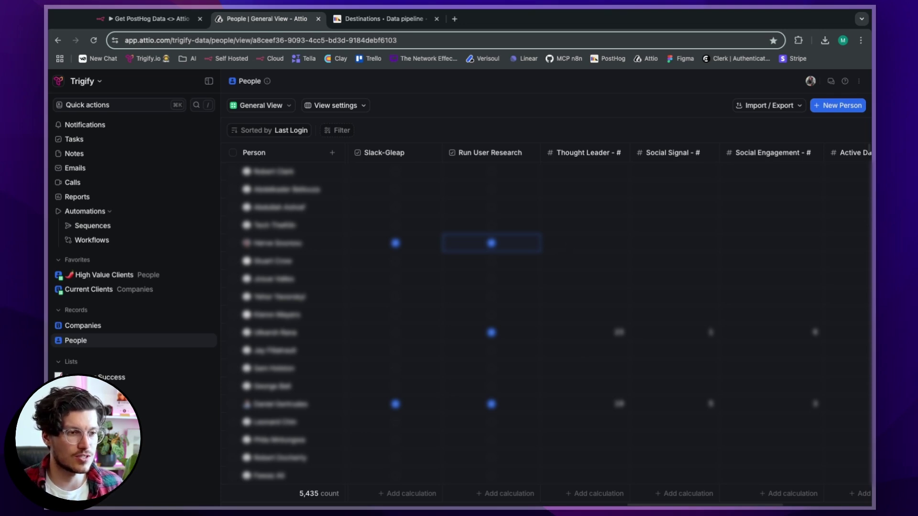
scroll(608, 327, "right", 5)
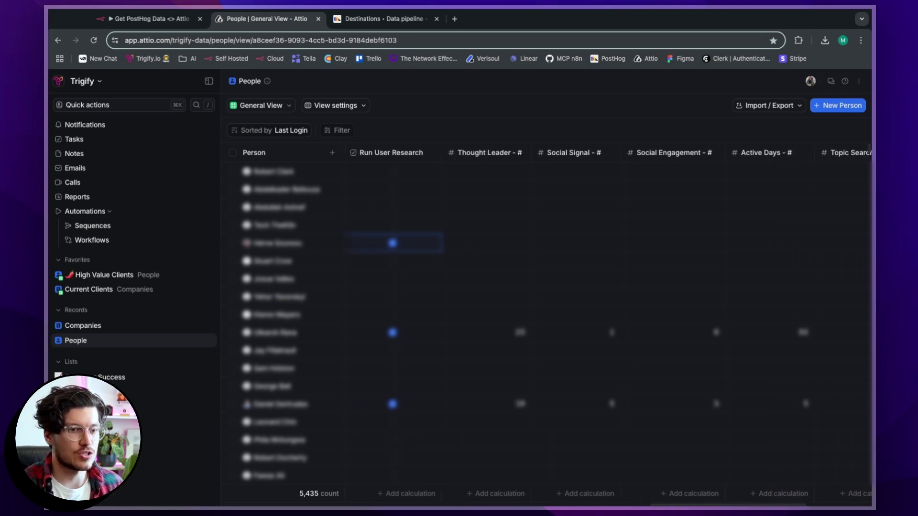
scroll(608, 328, "left", 2)
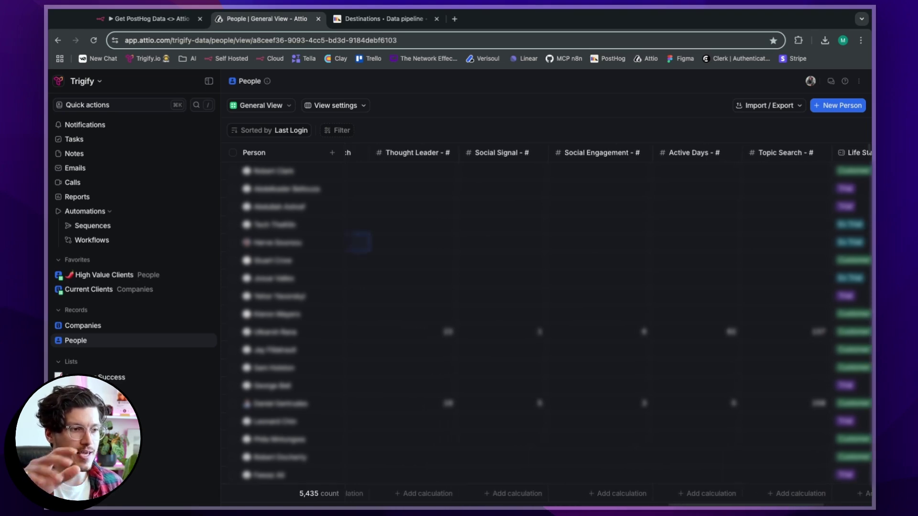
scroll(608, 328, "left", 2)
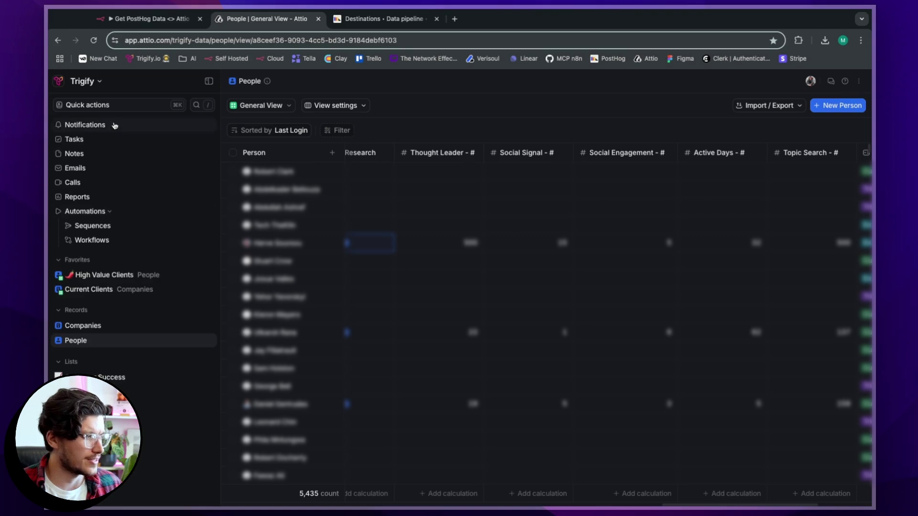
Step: Open the Trigify workspace settings in Attio
left_click(84, 81)
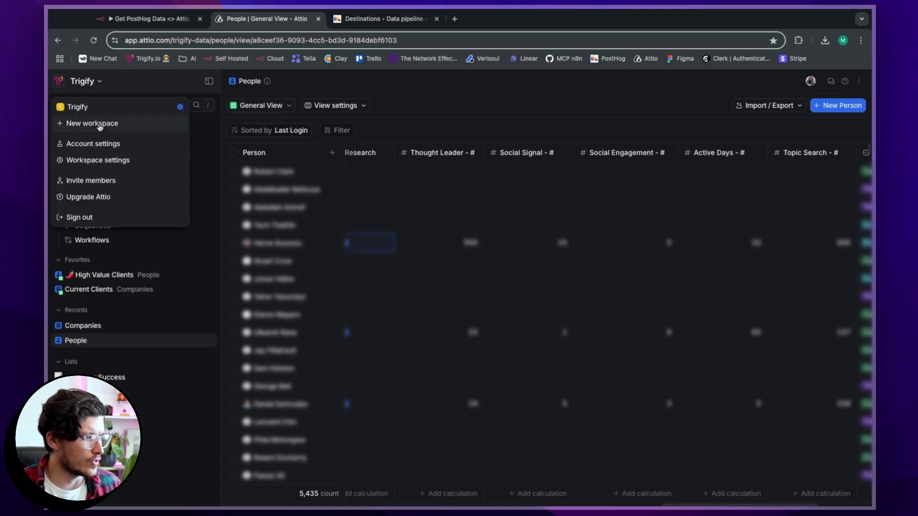
left_click(102, 160)
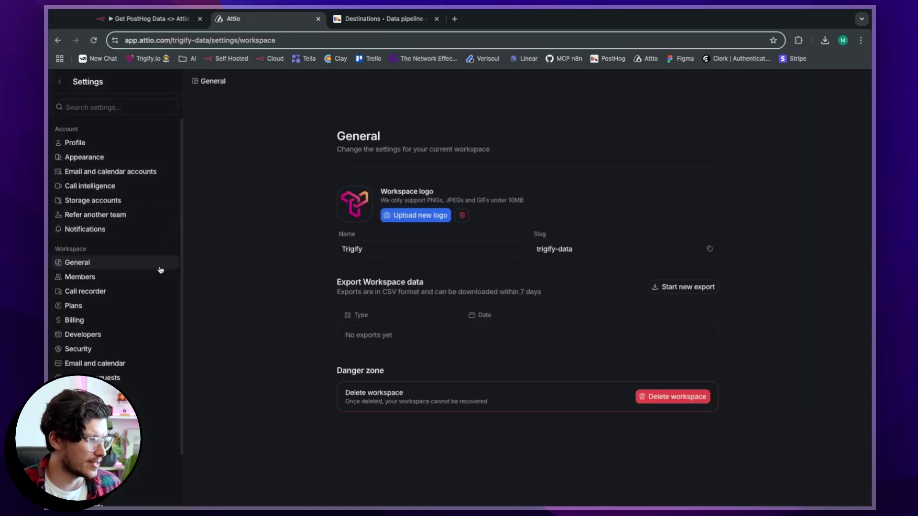
scroll(117, 381, "down", 2)
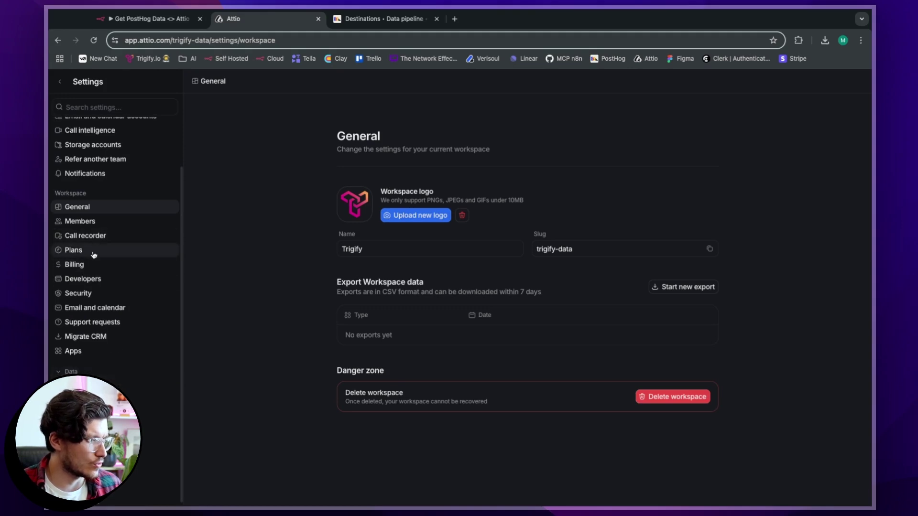
Step: View the Developers page with the private n8n integration and search settings for 'webho'
left_click(80, 282)
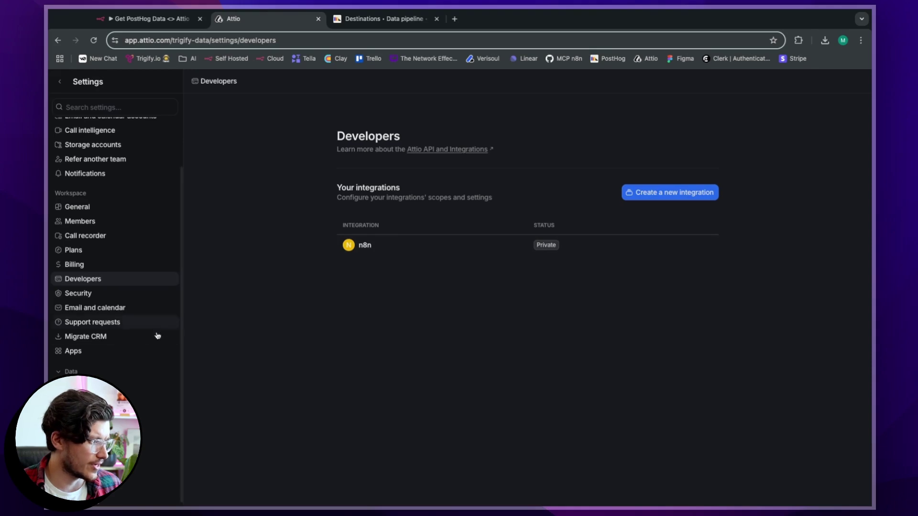
scroll(146, 337, "down", 1)
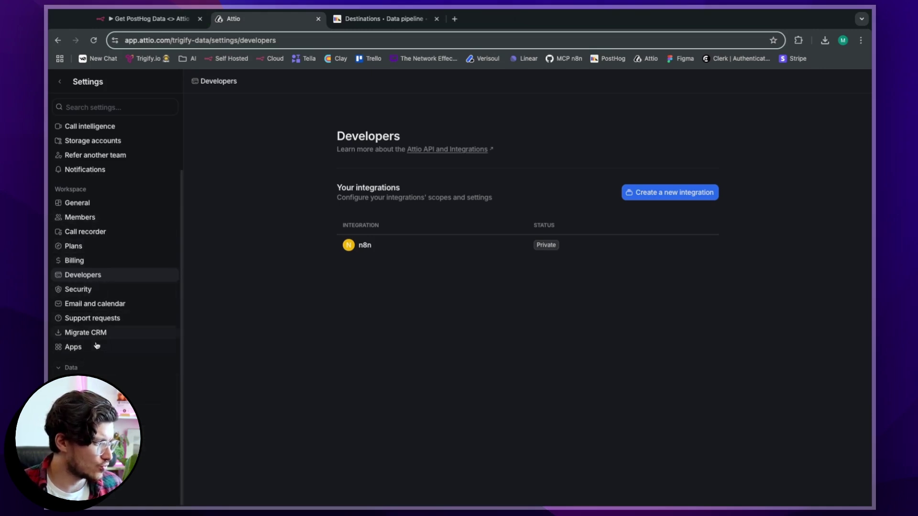
scroll(94, 335, "up", 1)
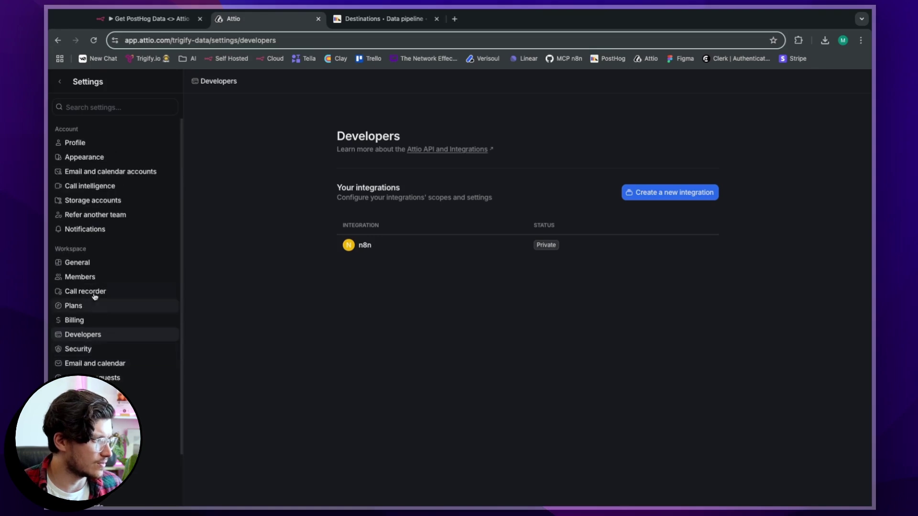
left_click(106, 106)
type("webho")
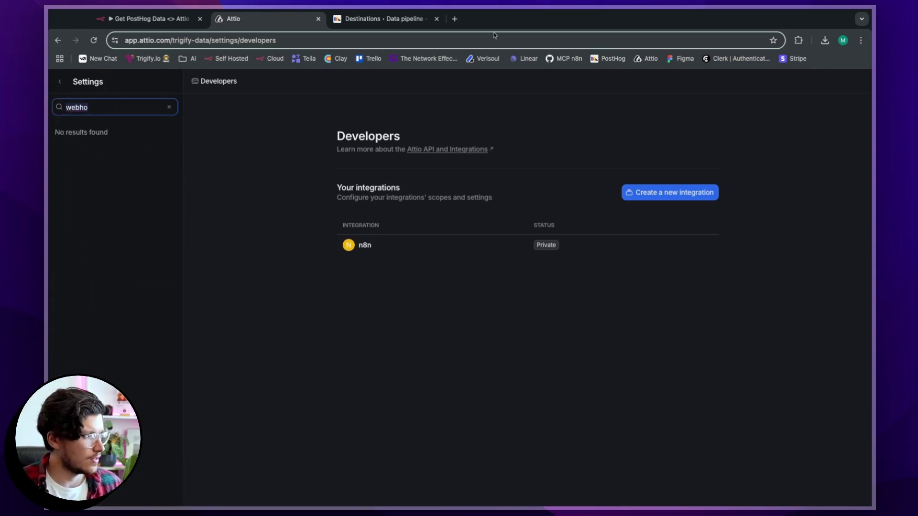
Step: Search the Attio API docs for 'webhook', open Create a webhook (POST /v2/webhooks), then return to n8n
left_click(472, 150)
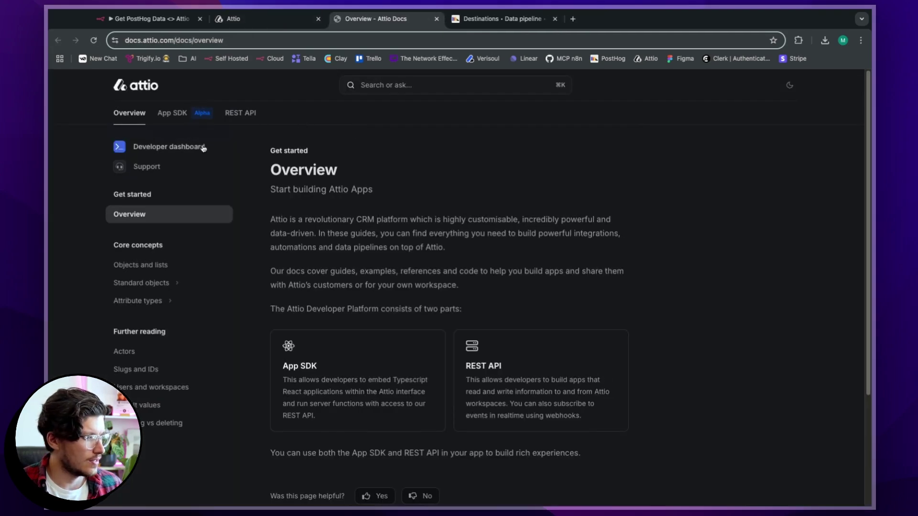
left_click(370, 87)
type("webb")
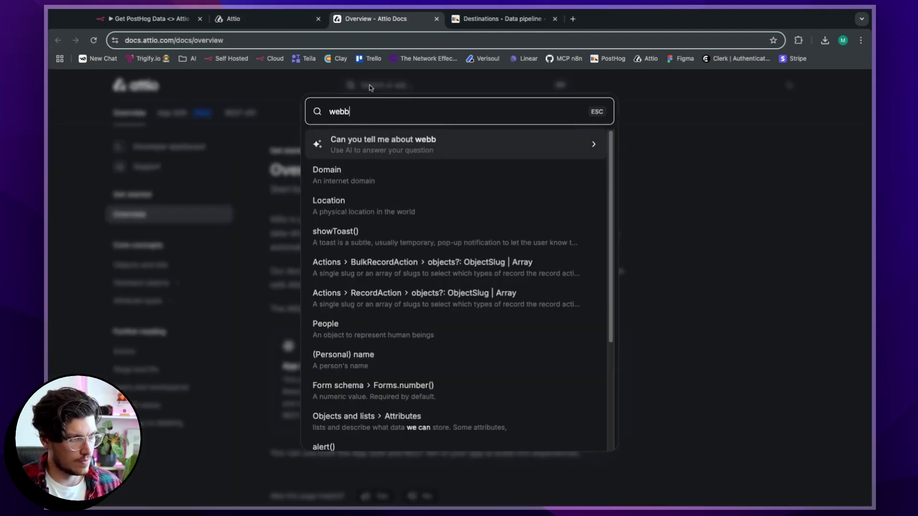
key("BackSpace")
type("hook")
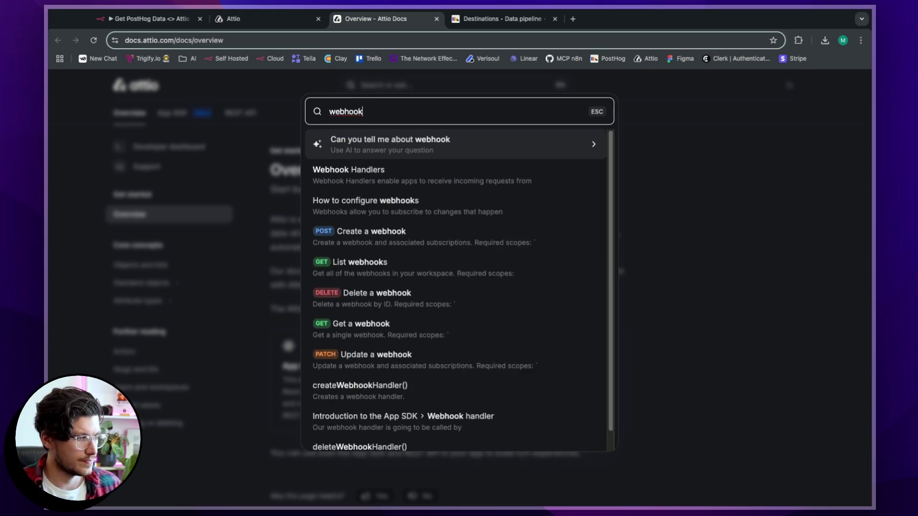
left_click(450, 238)
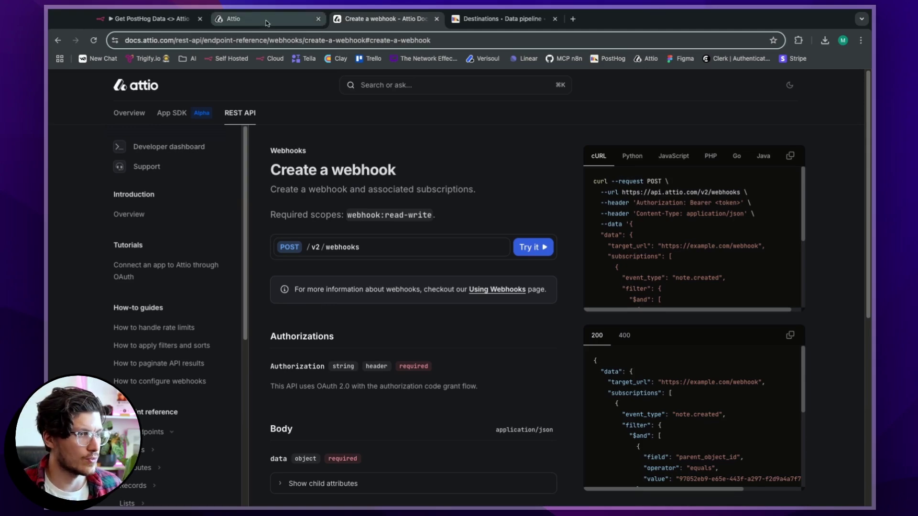
left_click(152, 21)
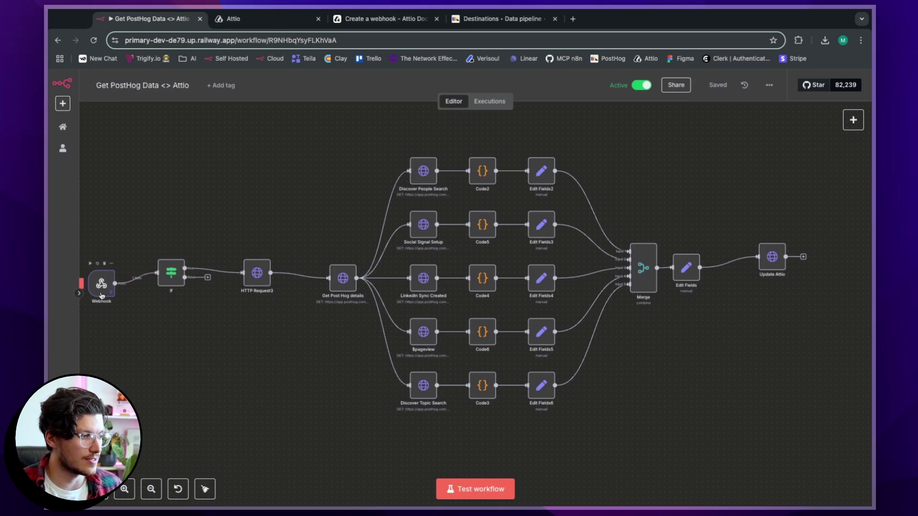
Step: Zoom the canvas and view the Webhook node's settings and sample output
scroll(151, 287, "up", 3)
scroll(150, 287, "up", 1)
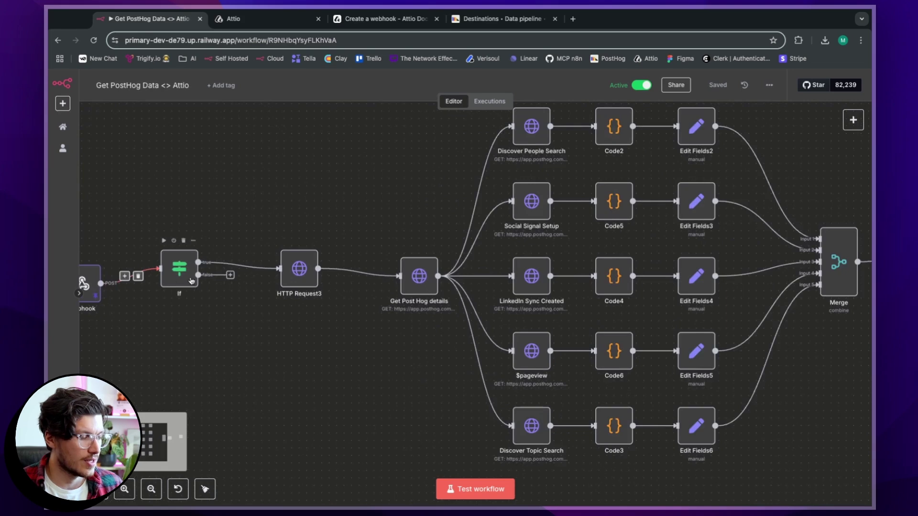
double_click(88, 283)
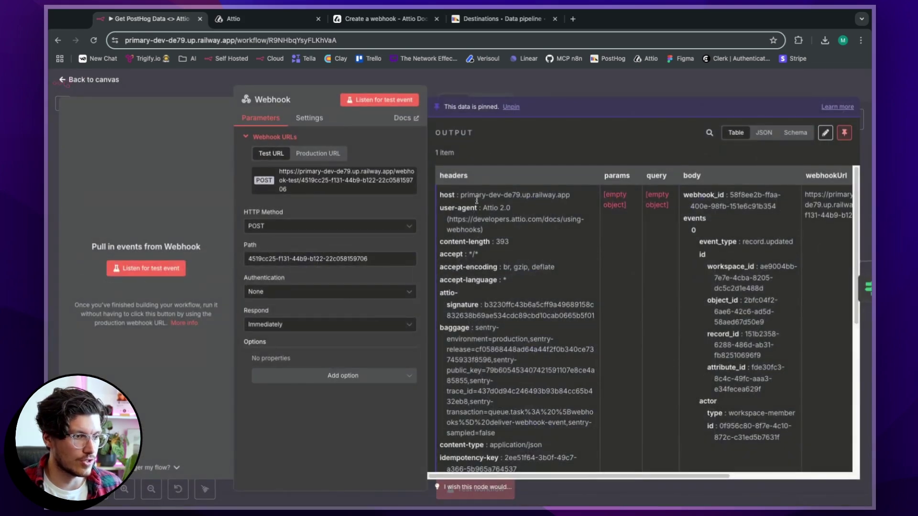
left_click(529, 81)
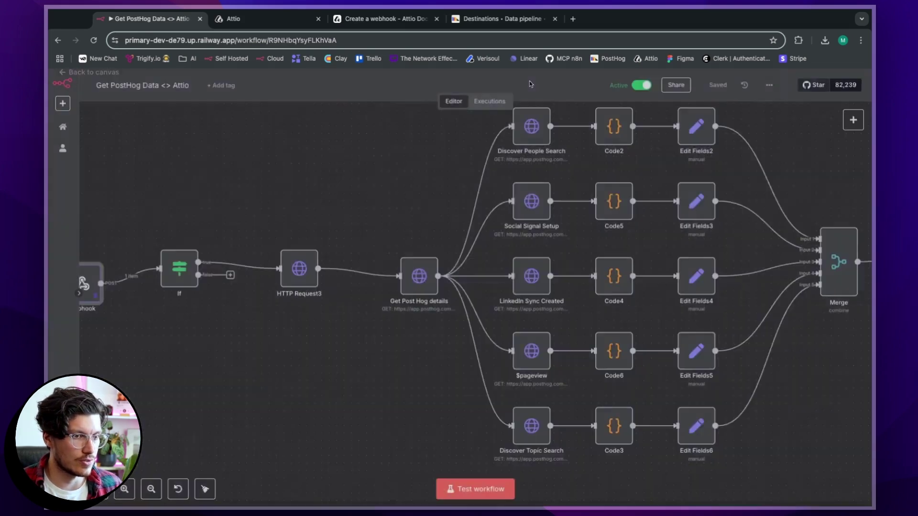
Step: Check the HTTP Request3 and Get Post Hog details parameters, including PostHog's api/person lookup by email
double_click(302, 277)
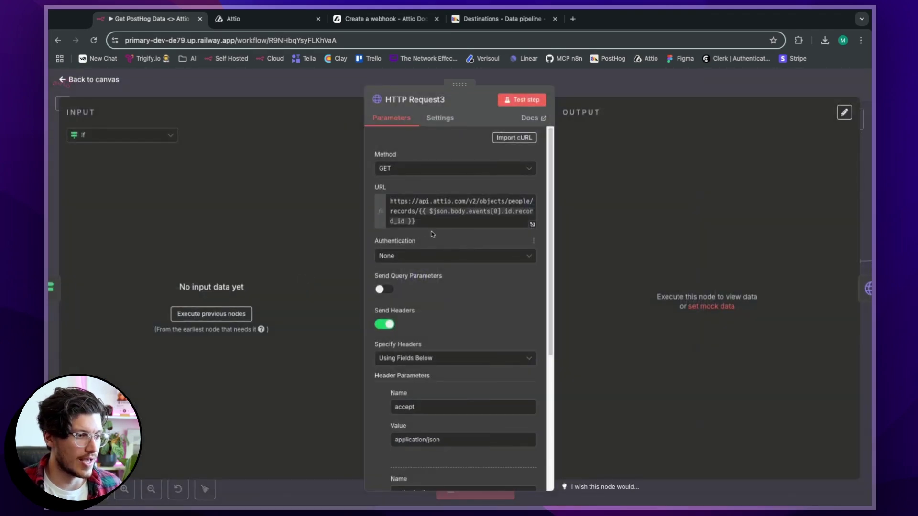
key("Escape")
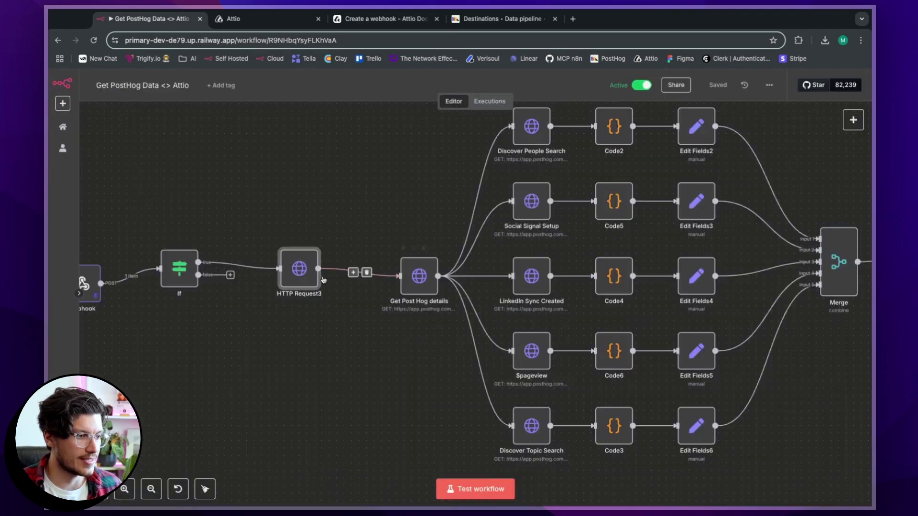
double_click(414, 277)
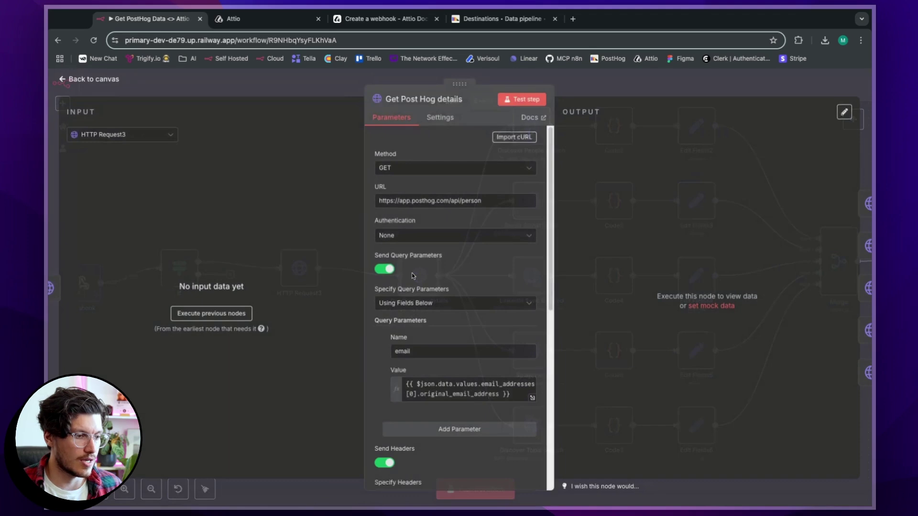
key("Escape")
Step: Nudge the Discover People Search node slightly right and pan over to Update Attio
scroll(415, 193, "up", 3)
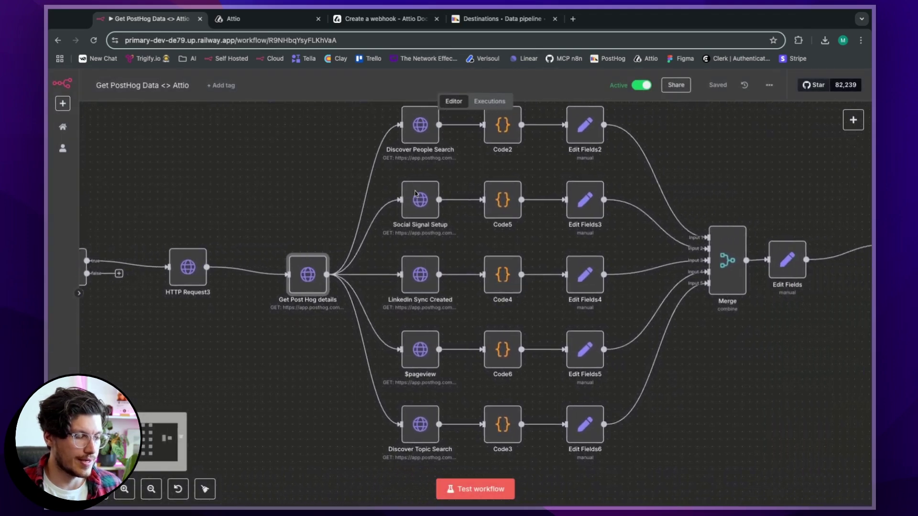
scroll(415, 193, "right", 3)
left_click_drag(360, 131, 368, 132)
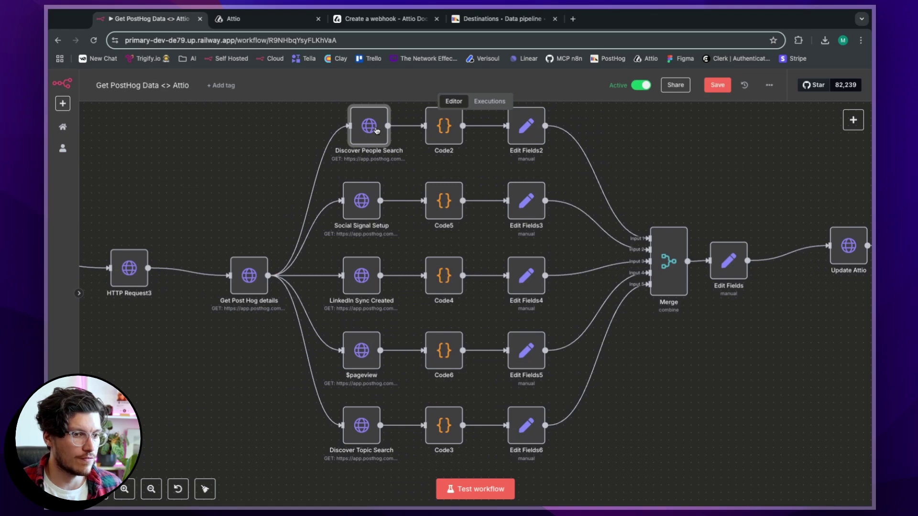
scroll(378, 130, "right", 10)
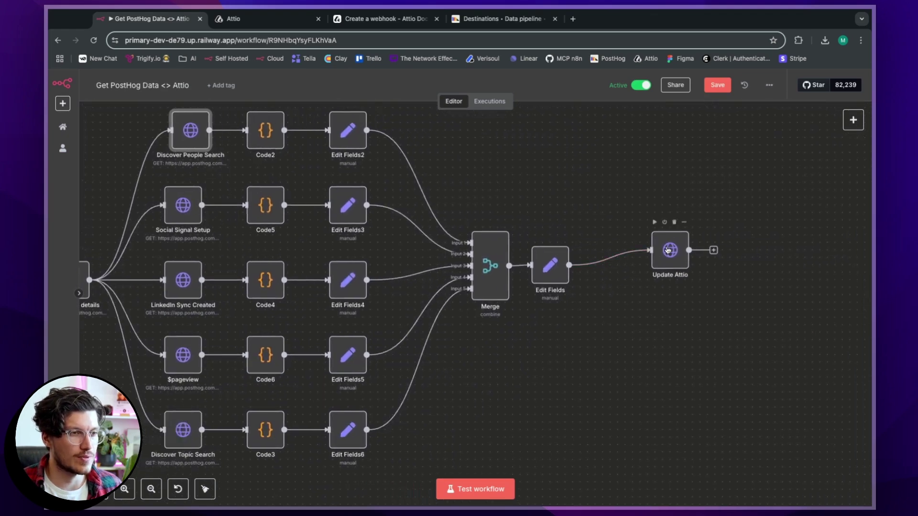